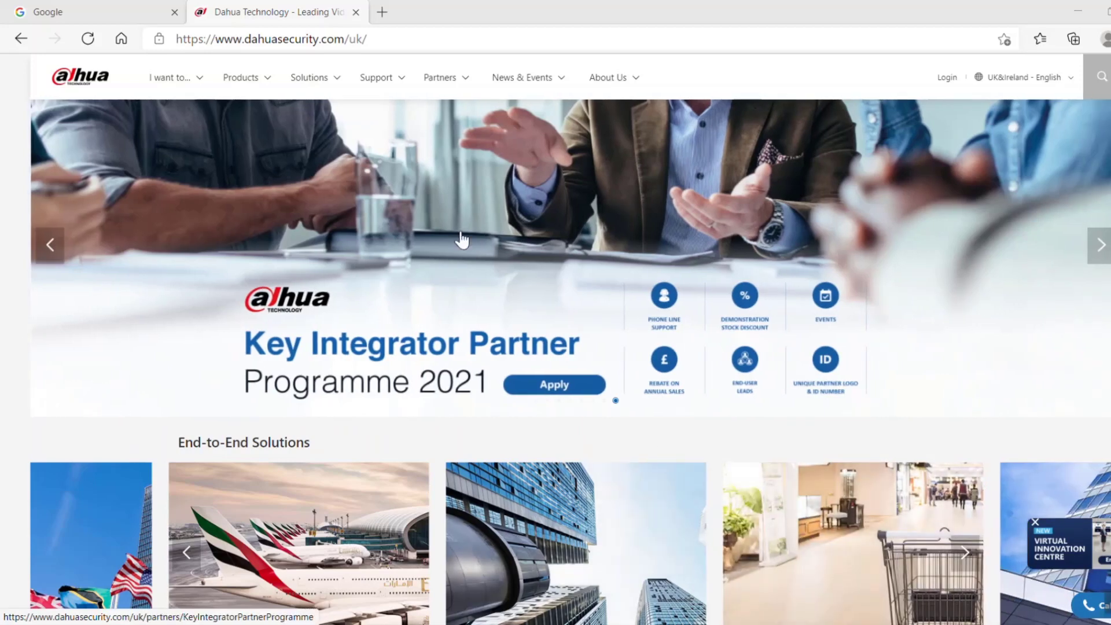
Step: Download the ToolBox (Windows) package from Download Center > Tools > Maintenance Tools
mouse_move(381, 88)
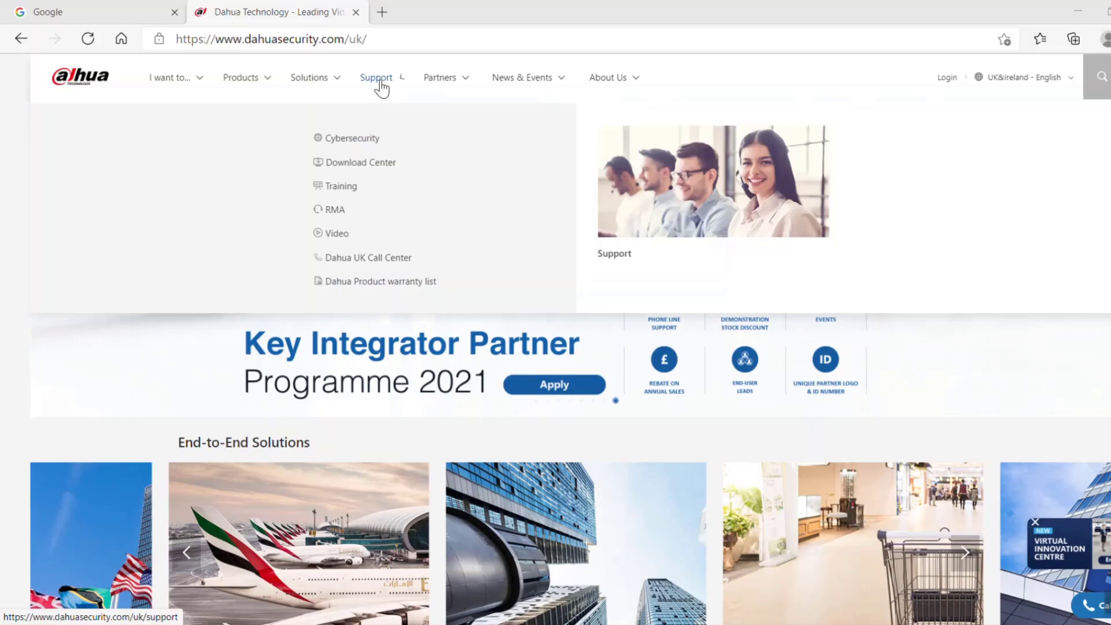
click(361, 164)
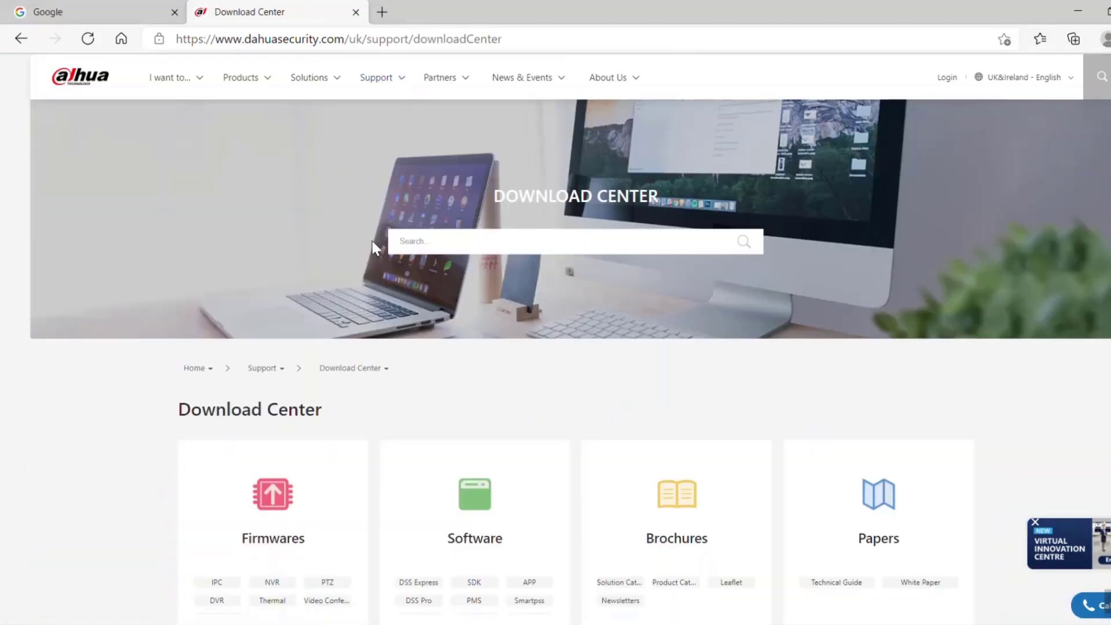
scroll(403, 394, down, 4)
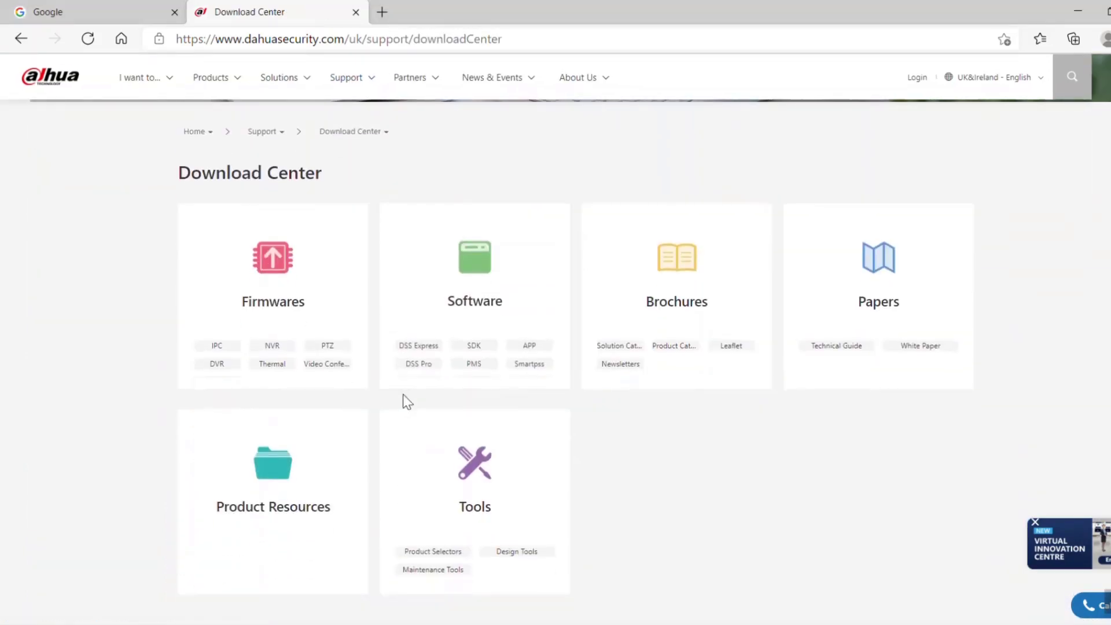
click(439, 569)
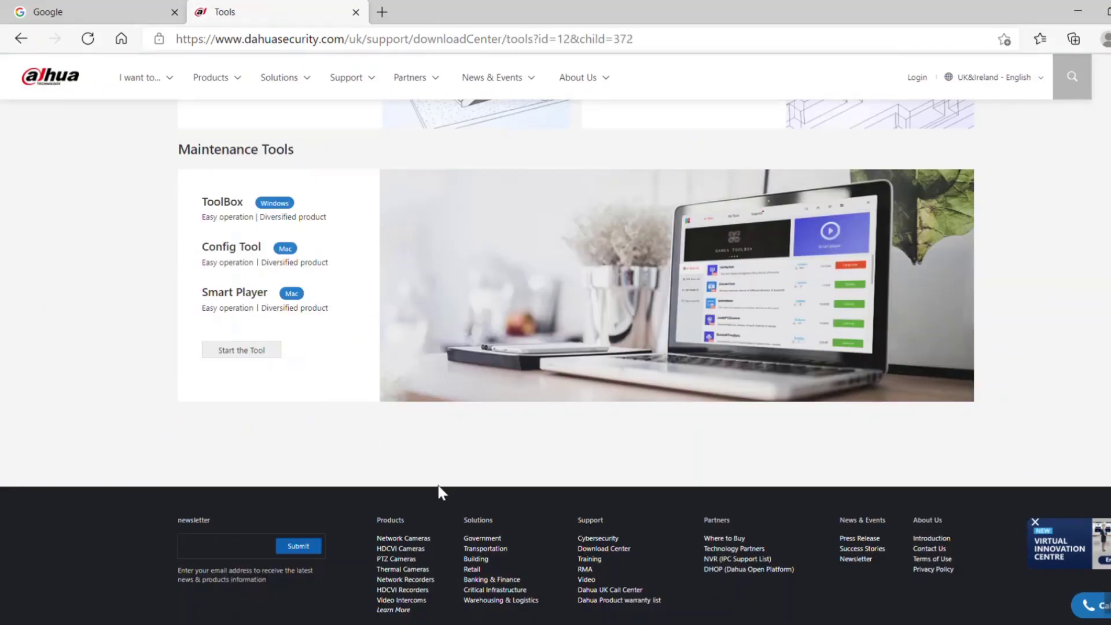
click(261, 353)
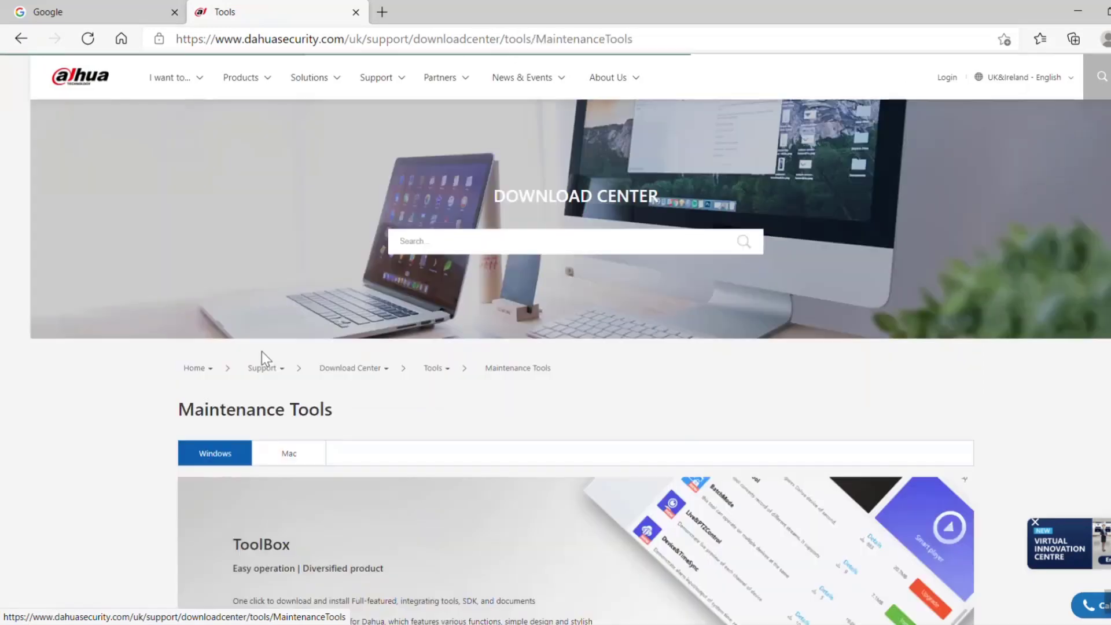
scroll(342, 571, down, 5)
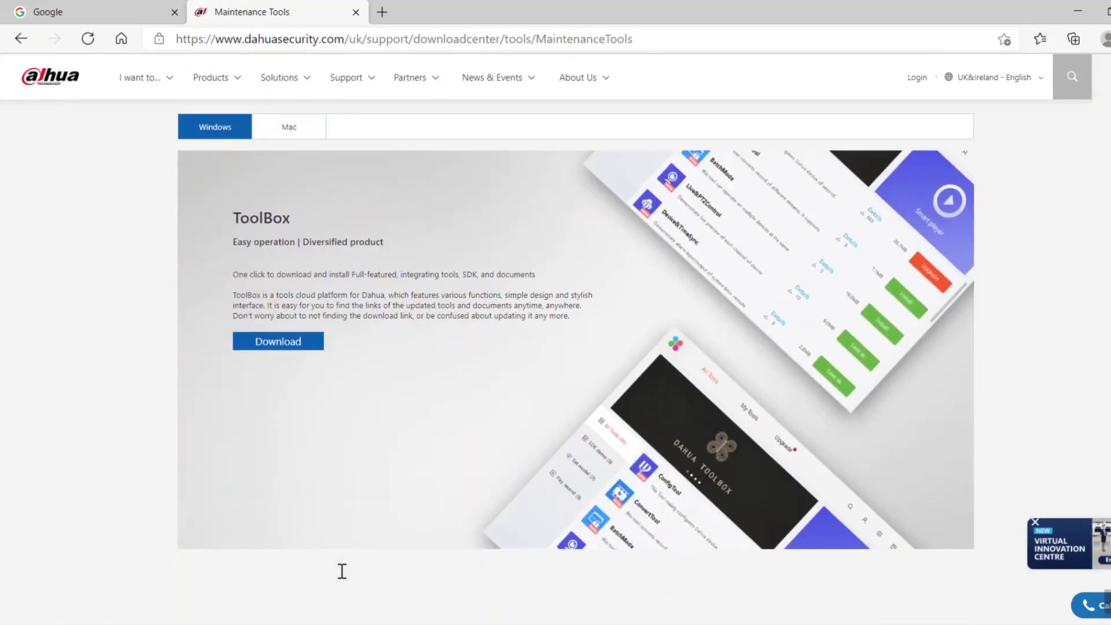
click(292, 347)
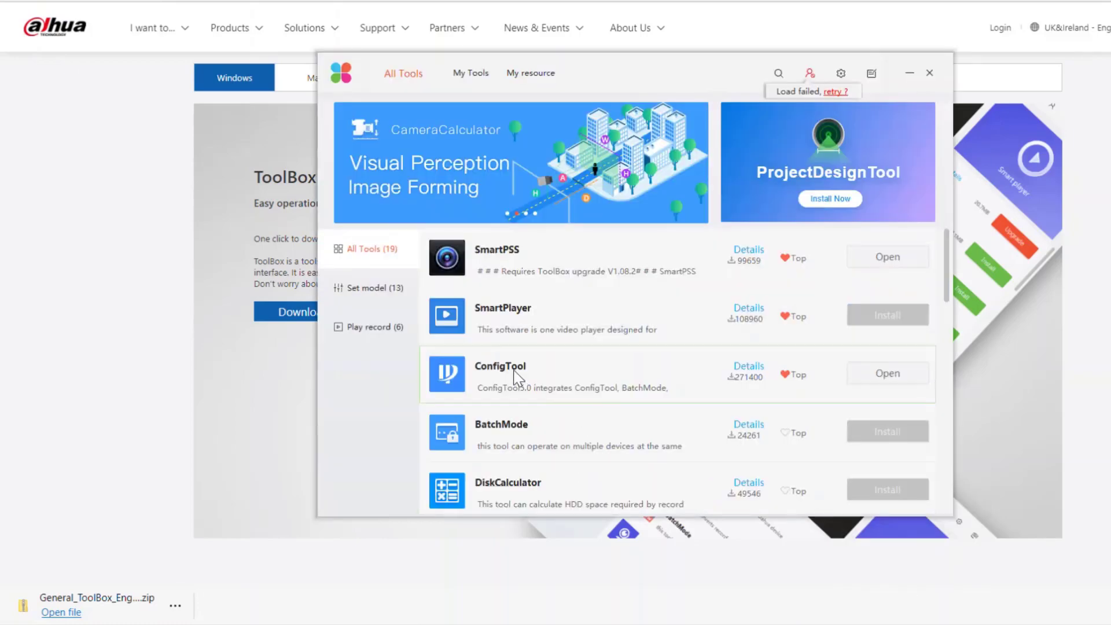
Step: Launch ConfigTool from ToolBox's All Tools list
click(887, 375)
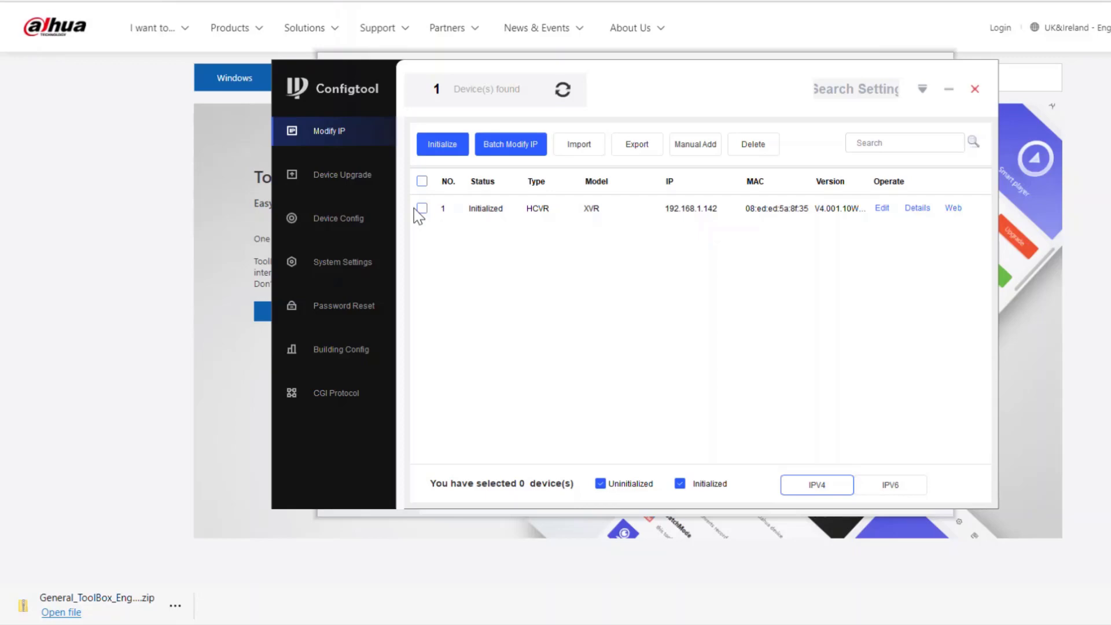
Step: Run ipconfig in an administrator Command Prompt to find gateway 192.168.1.254
key(super+r)
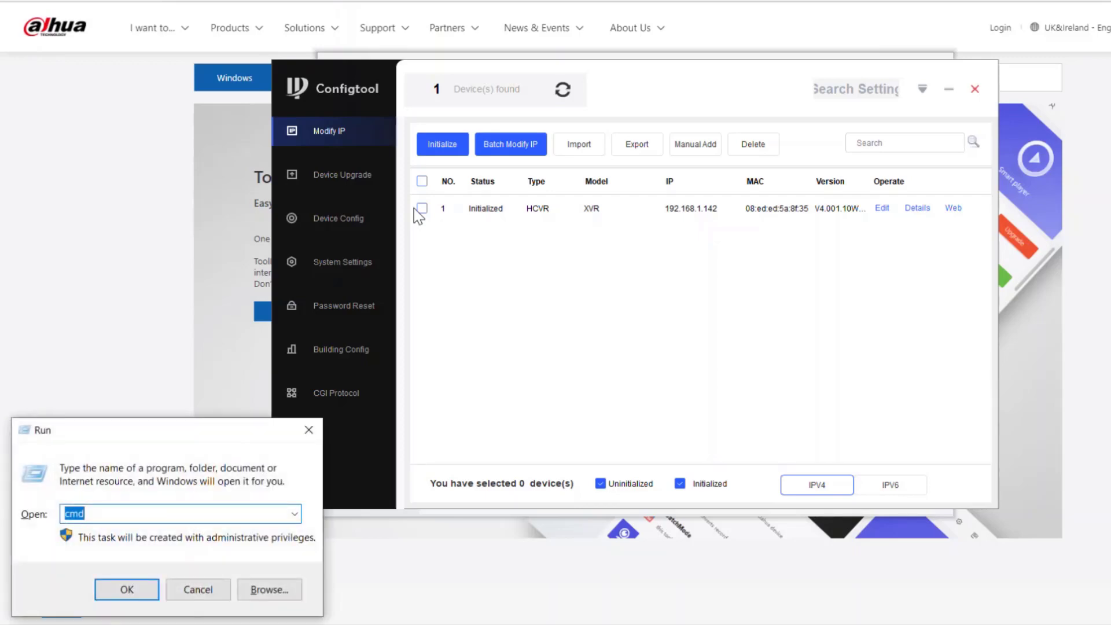
key(Return)
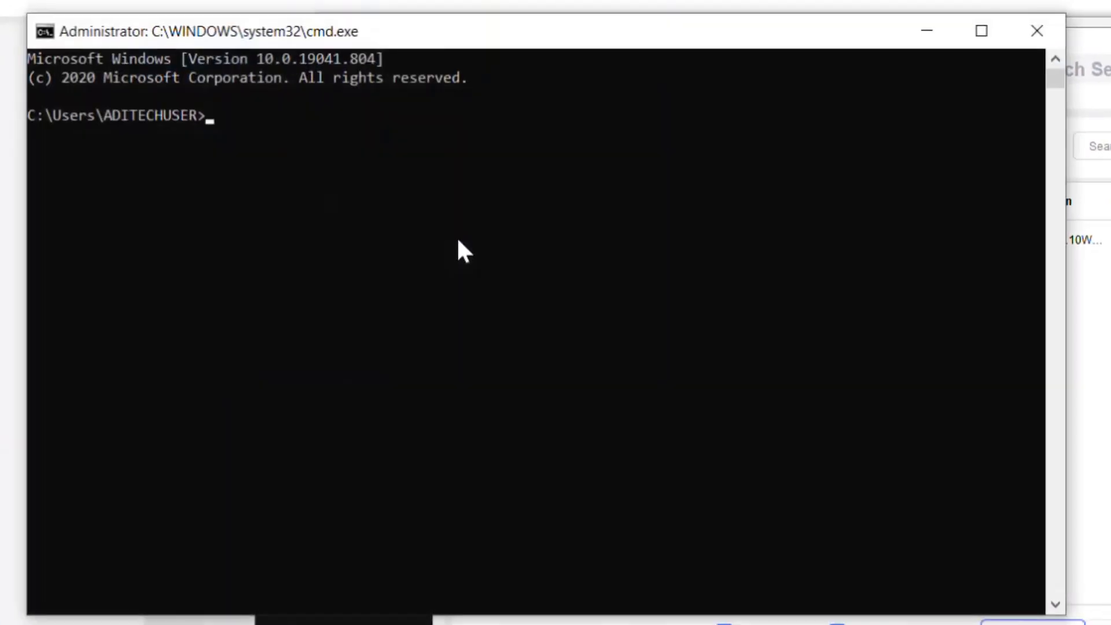
text(ipconfig)
key(Return)
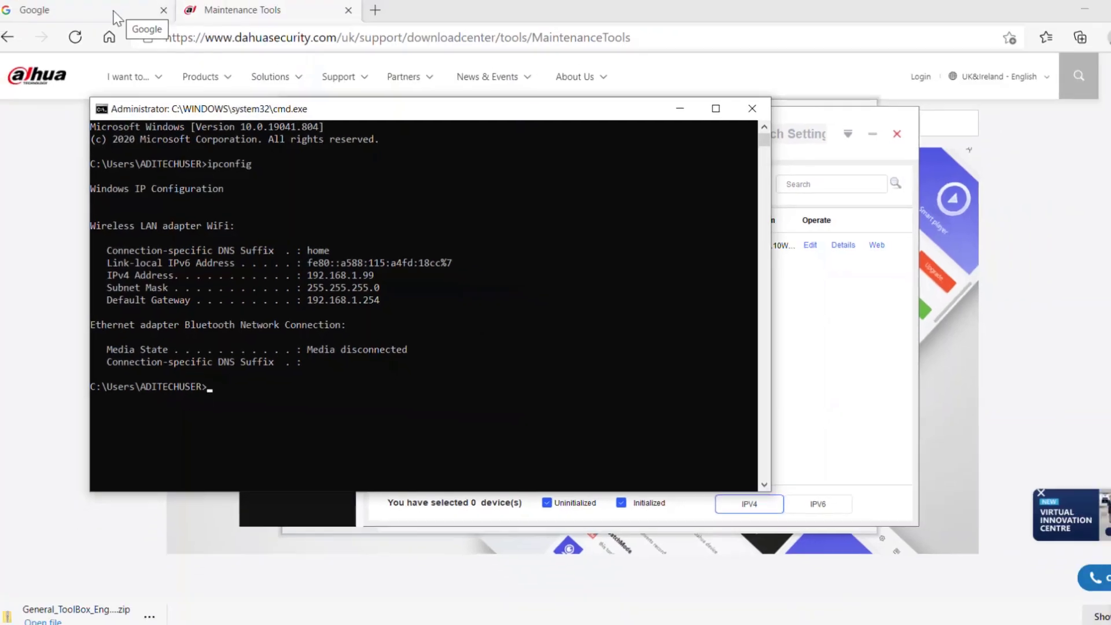
Step: Load the router's home page at 192.168.1.254 in the browser
click(122, 29)
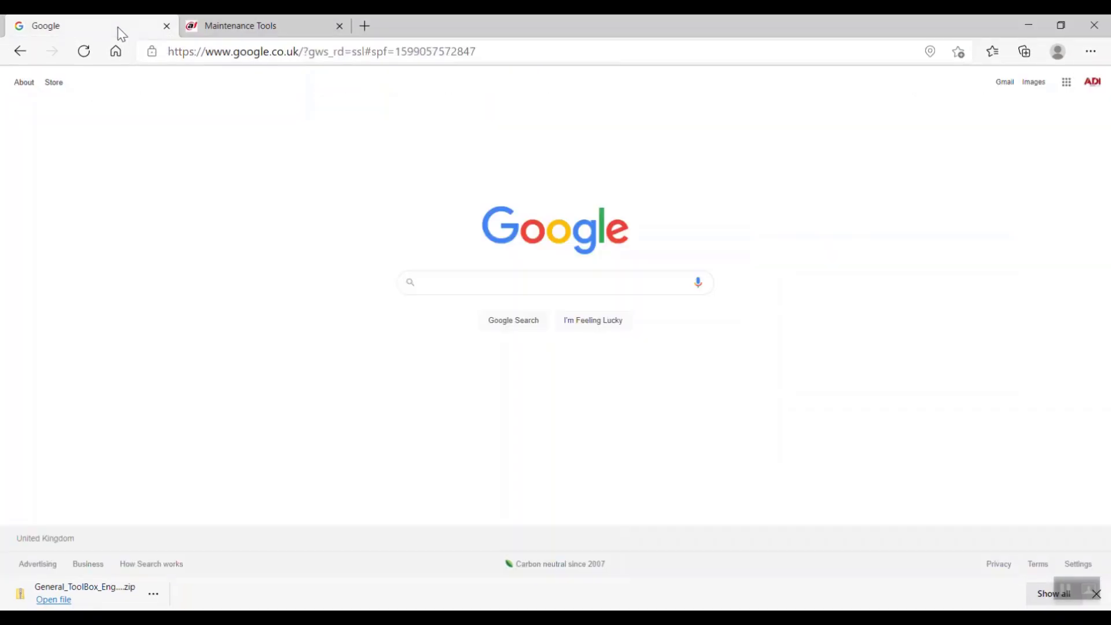
click(247, 53)
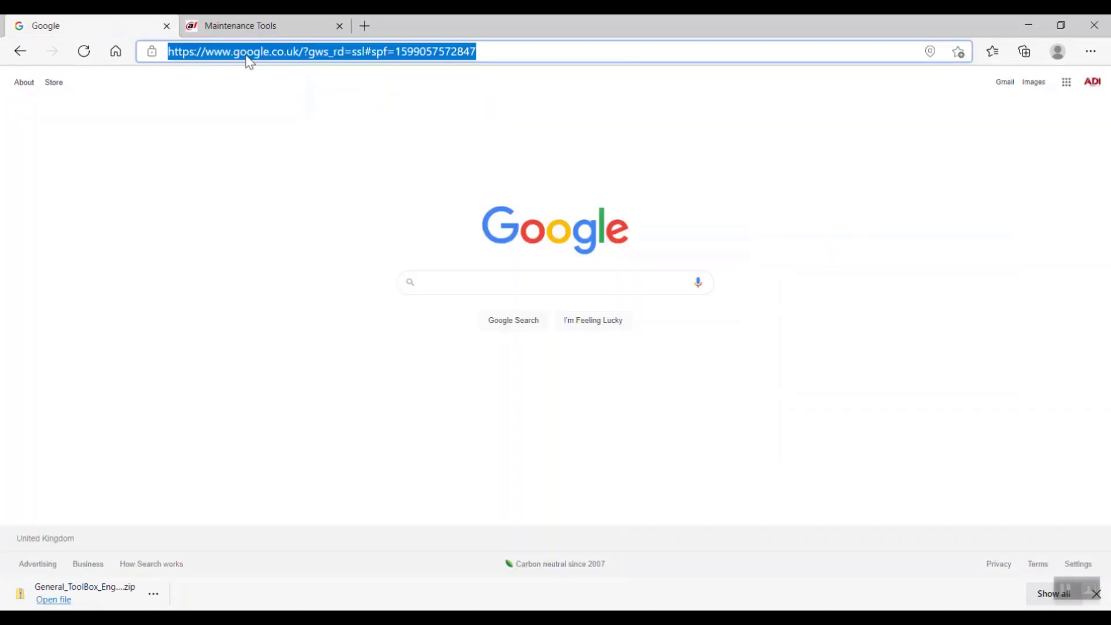
text(192.168)
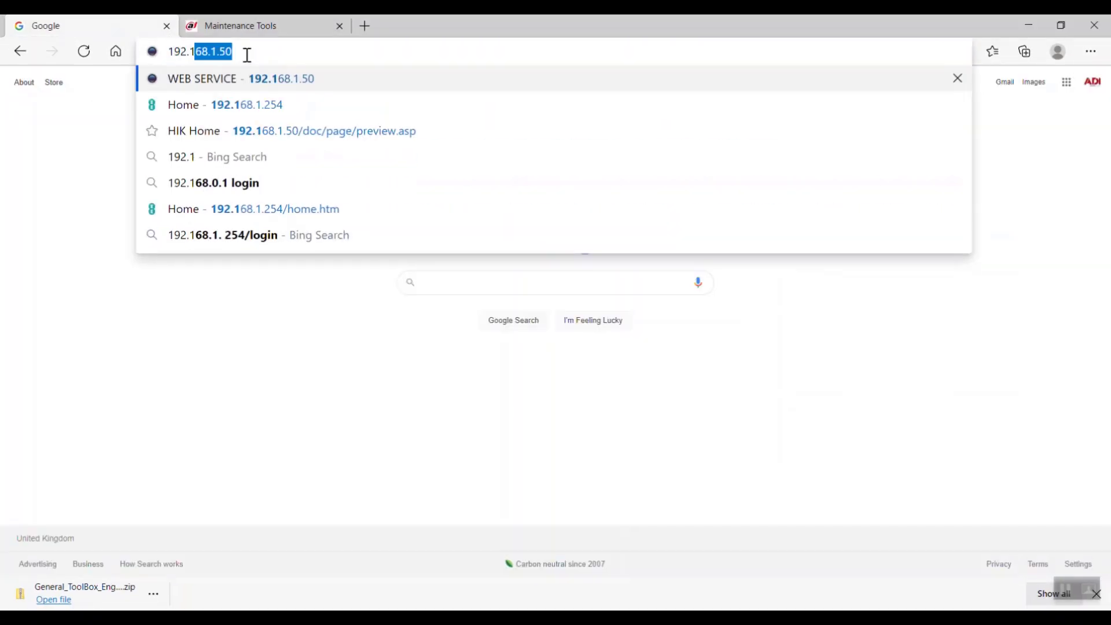
text(.)
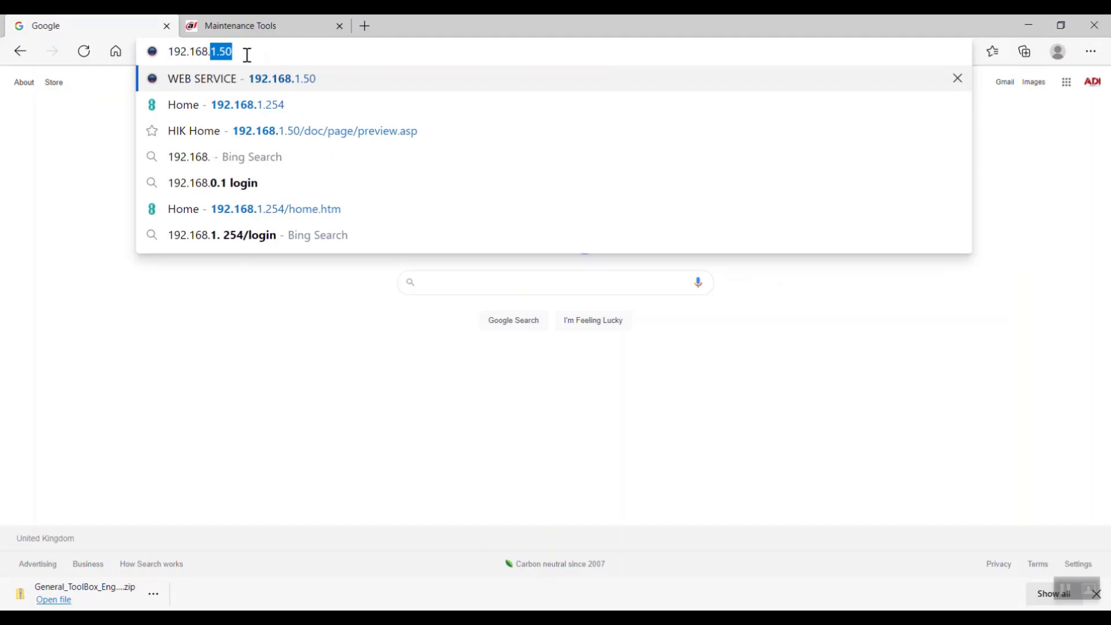
key(Down)
key(Return)
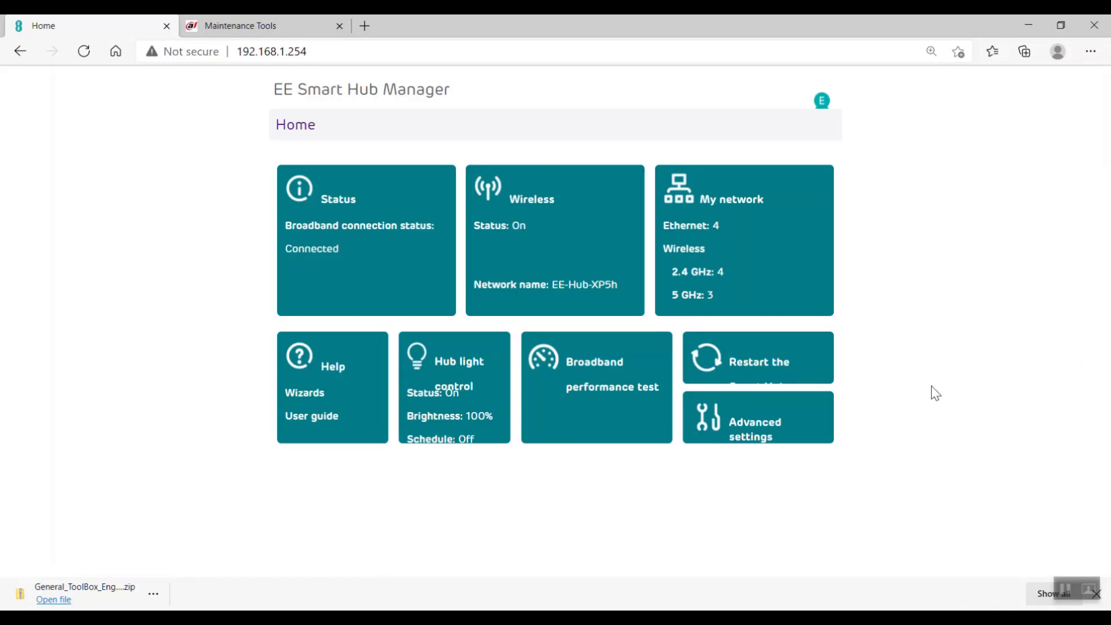
Step: Go to Advanced settings > My network and enter the router admin password
click(763, 434)
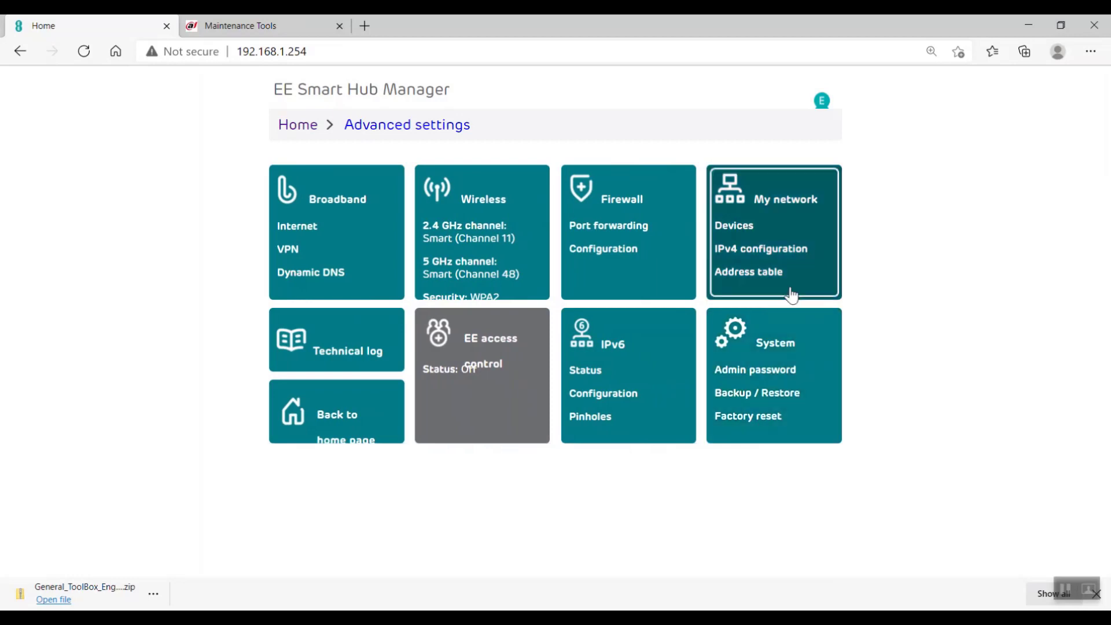
click(765, 250)
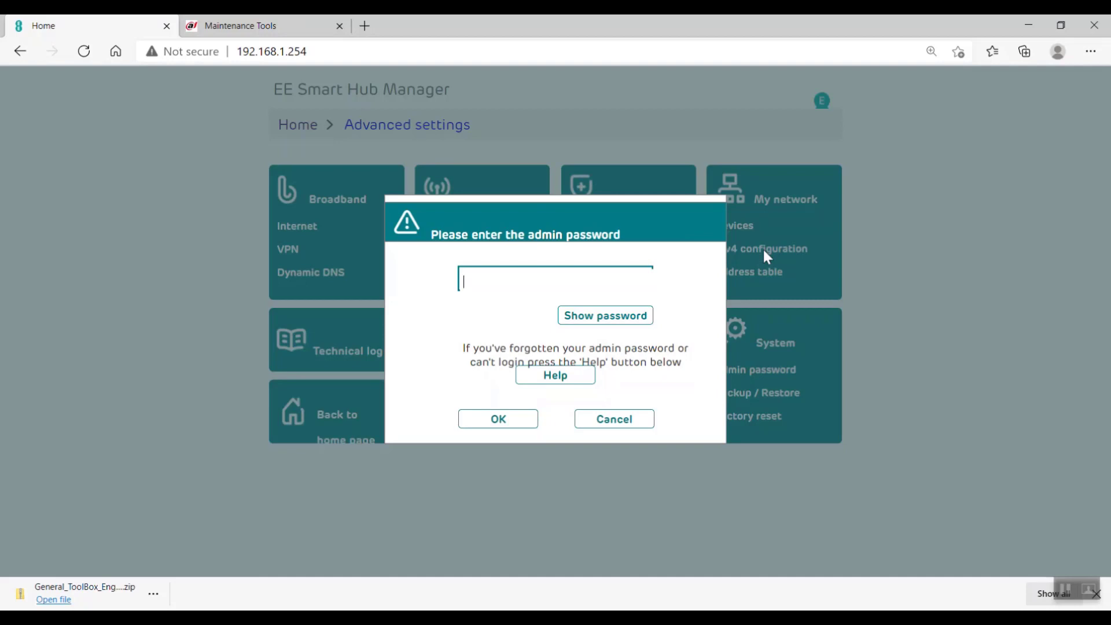
text(••••••••)
Step: Confirm the admin password and filter My devices by port to show Port 4's devices
click(516, 425)
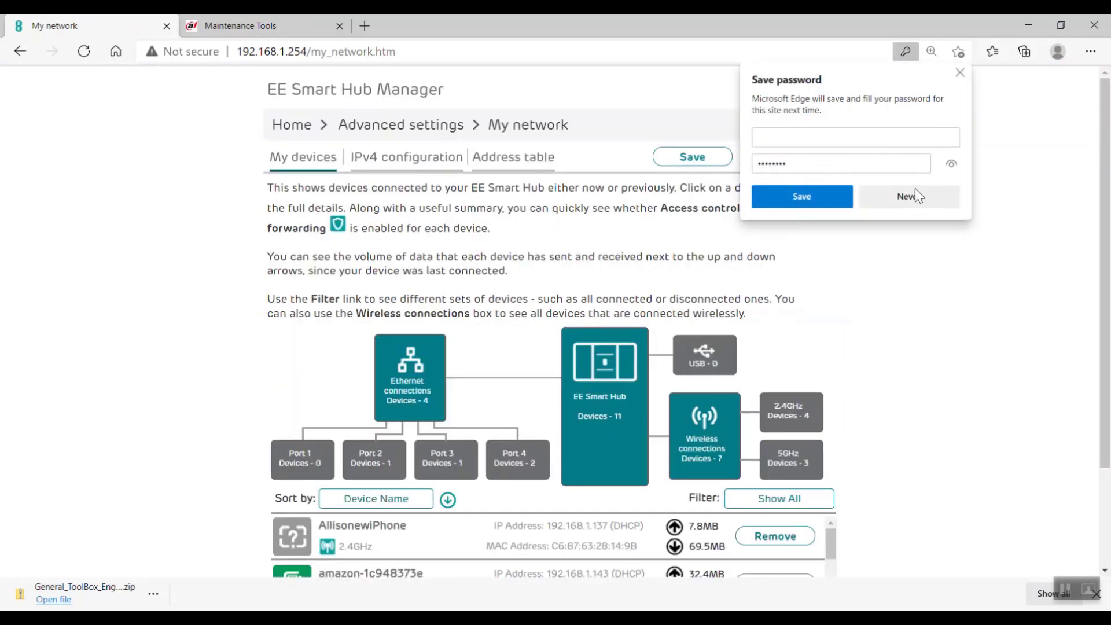
click(911, 195)
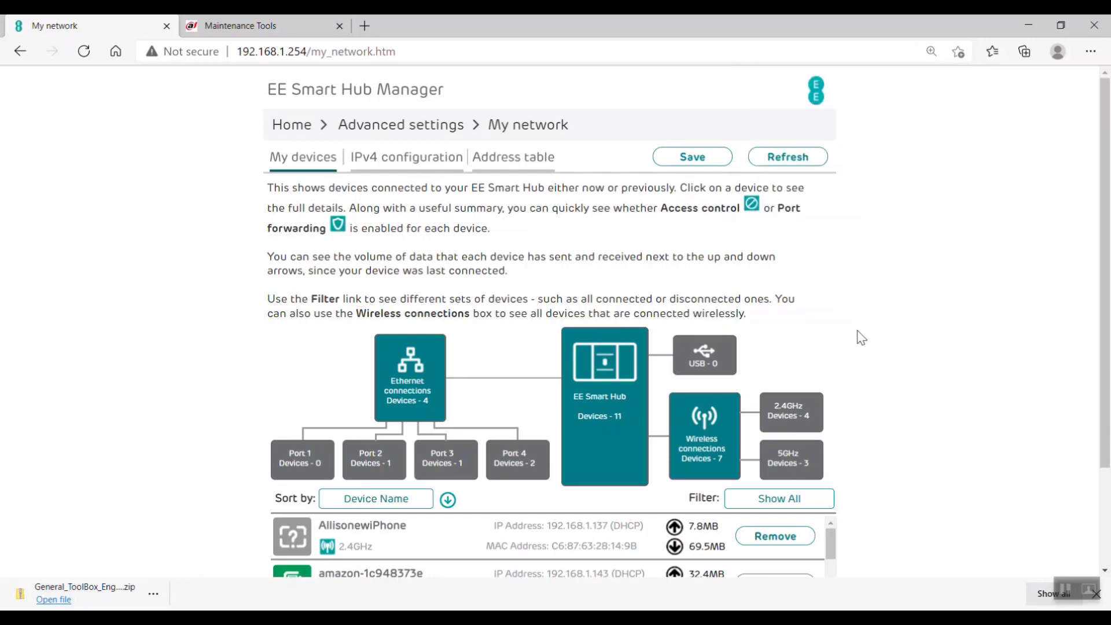
scroll(293, 373, down, 3)
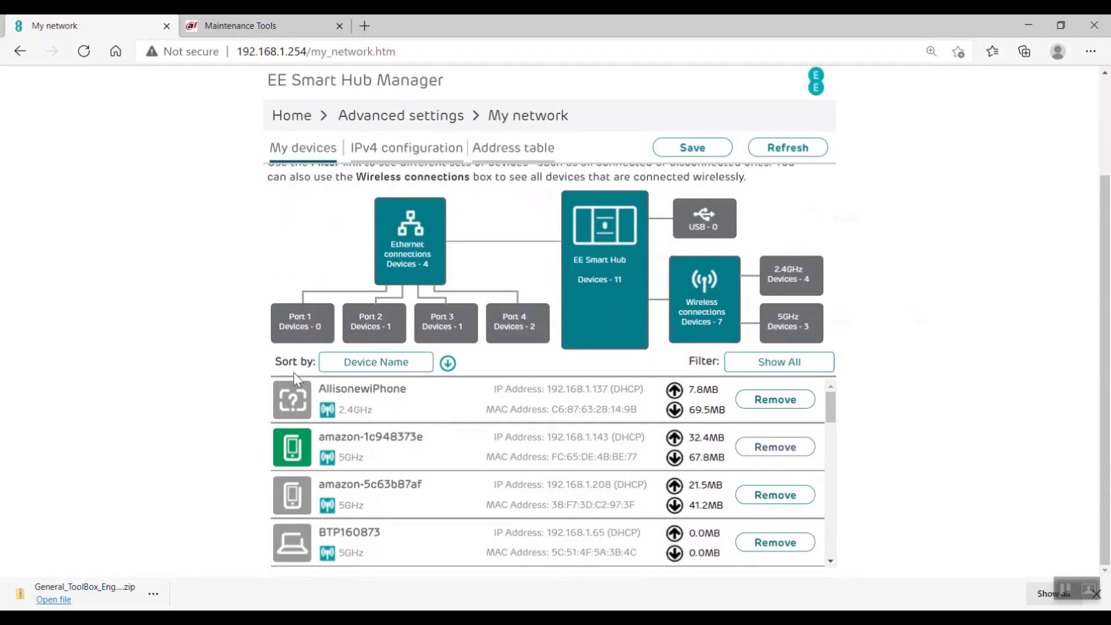
click(303, 341)
click(365, 339)
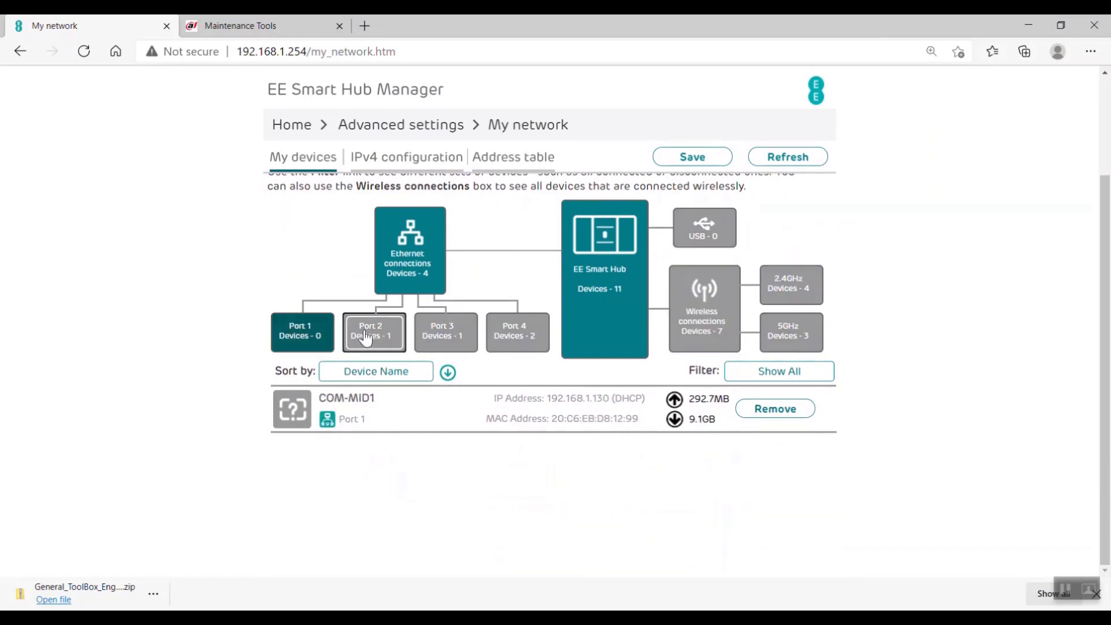
click(455, 331)
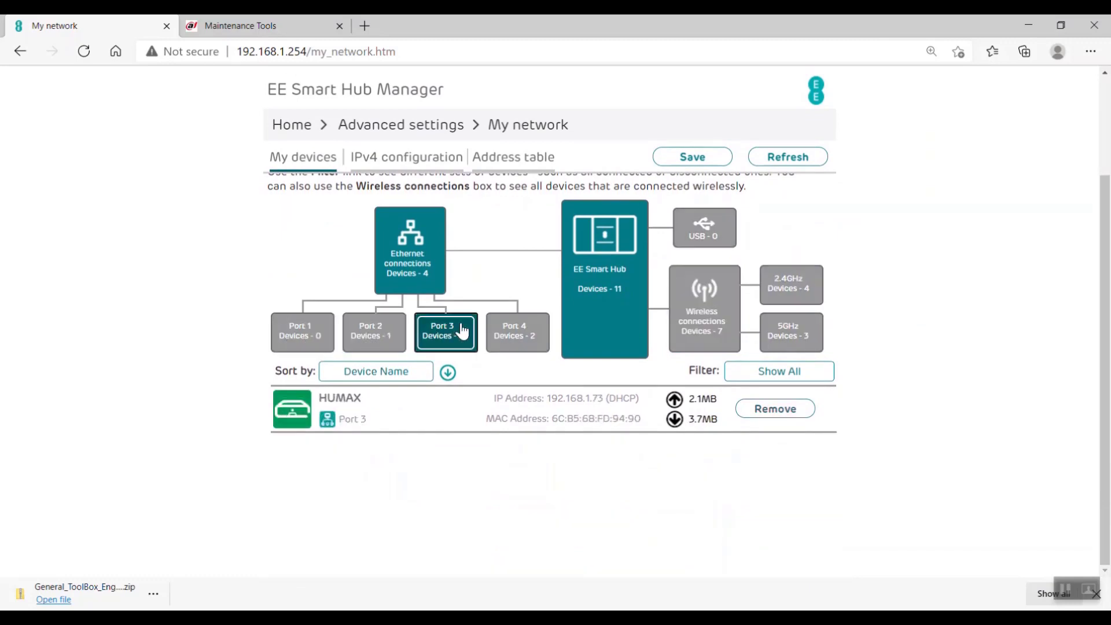
click(520, 331)
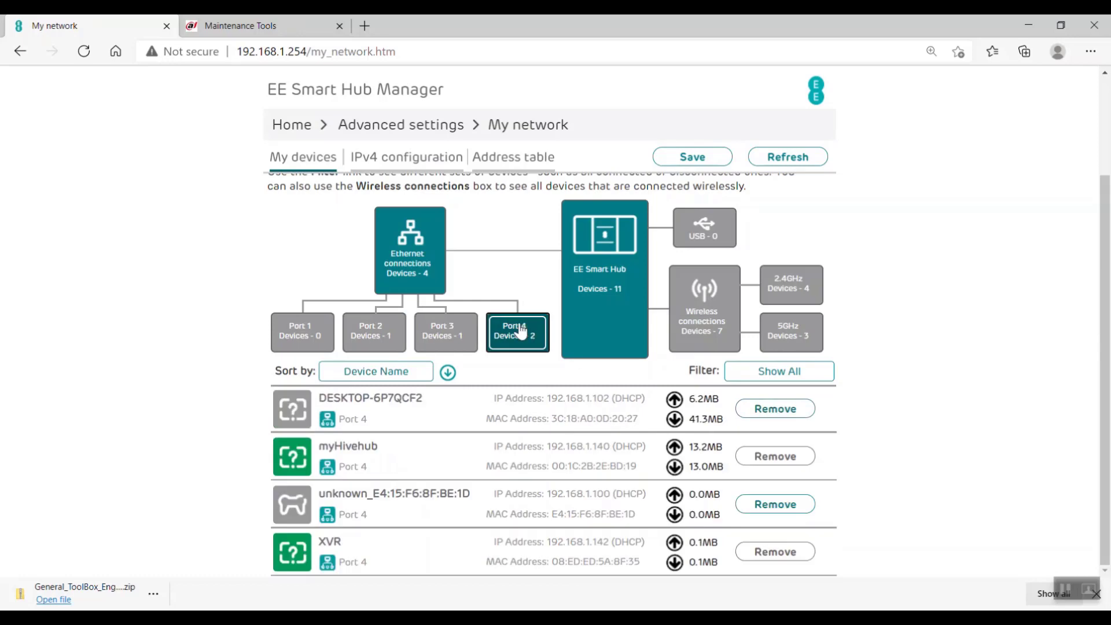
scroll(863, 243, up, 3)
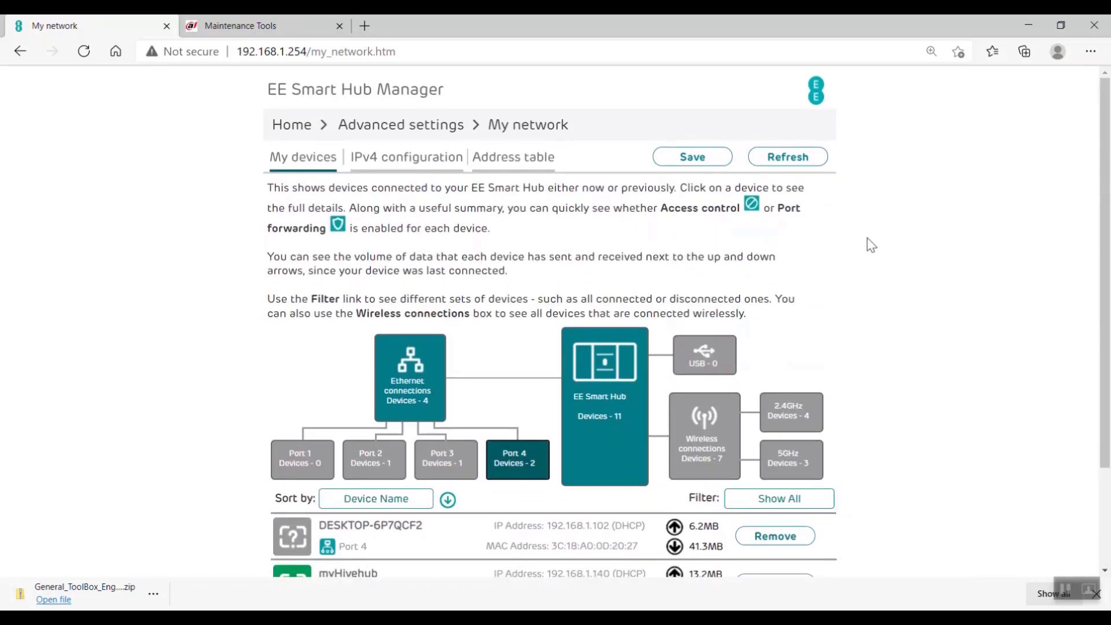
Step: Check the IPv4 DHCP range 192.168.1.64–192.168.1.253 unchanged, then return to ToolBox
click(421, 157)
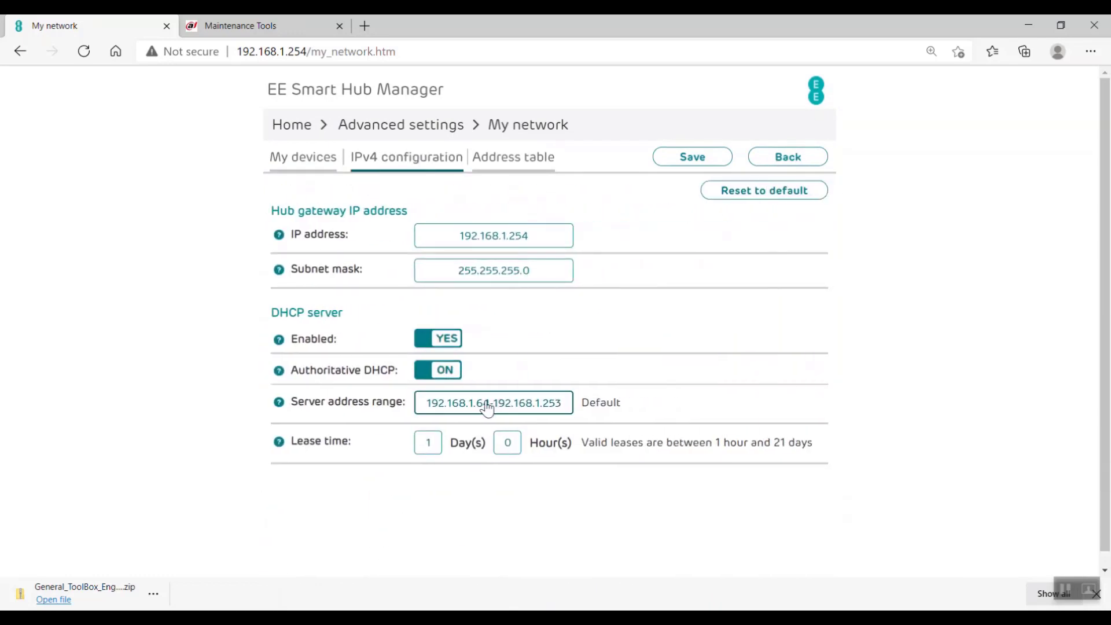
click(487, 408)
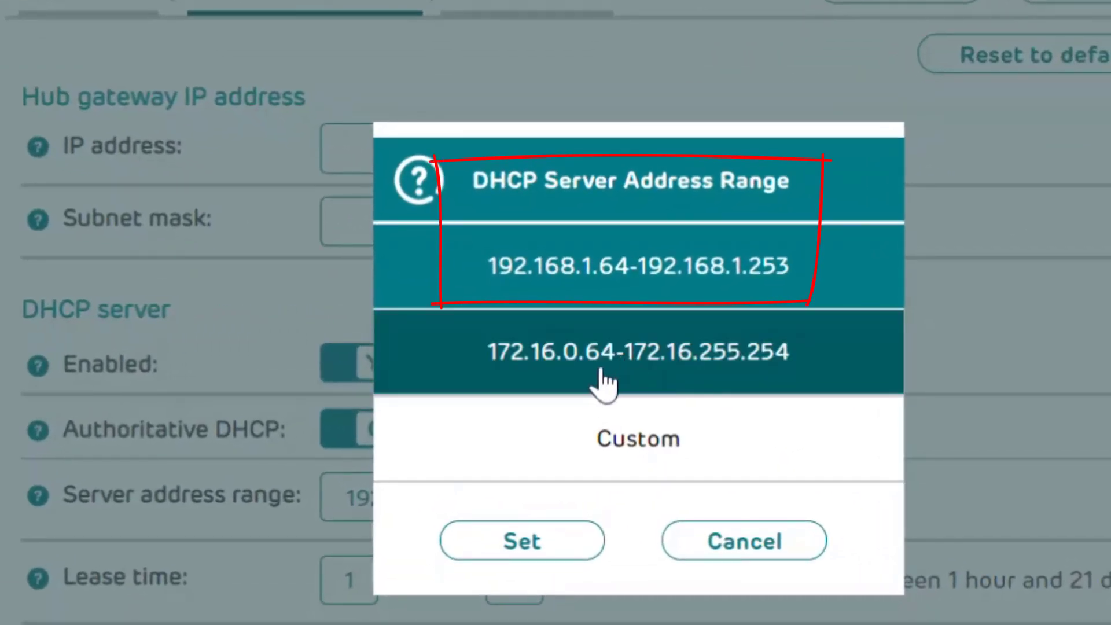
click(744, 541)
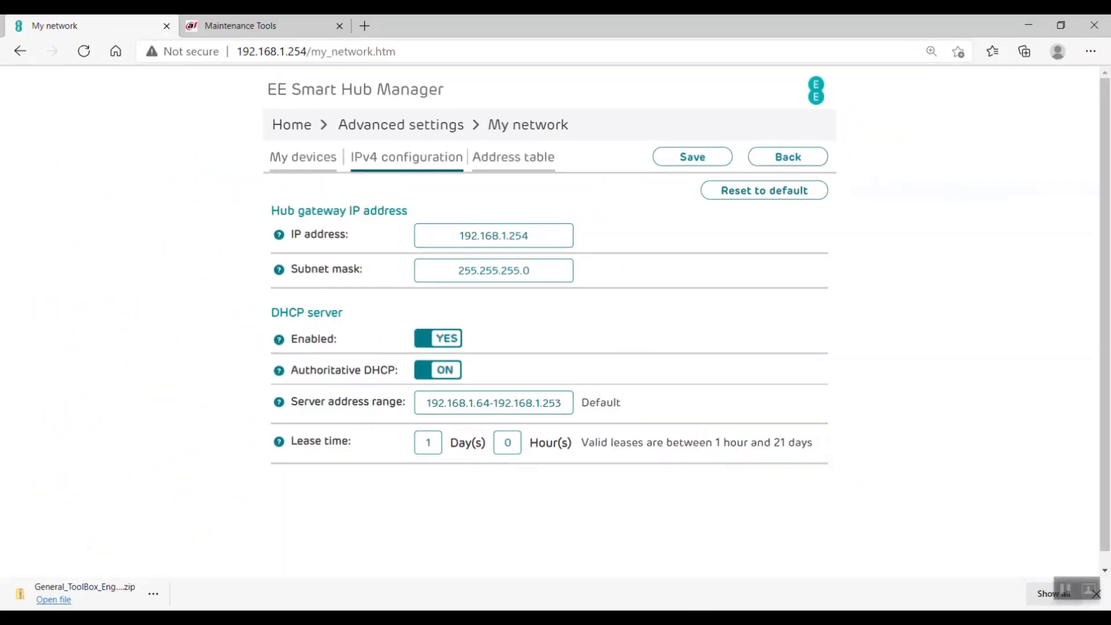
click(744, 616)
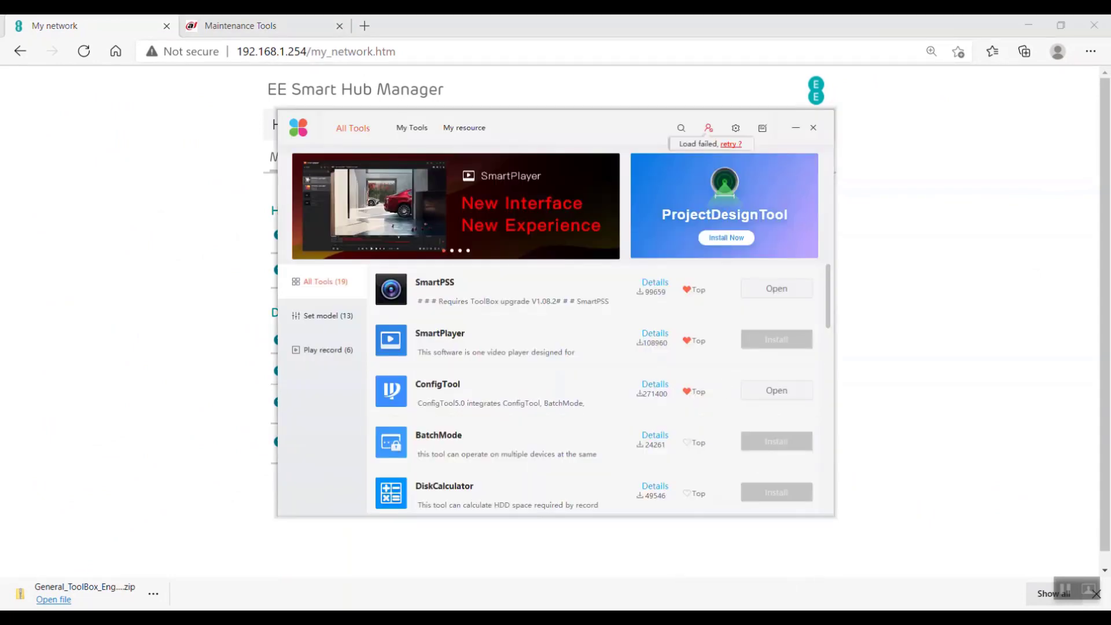
Step: Launch ConfigTool and open the XVR at 192.168.1.142 via its Web link
click(804, 616)
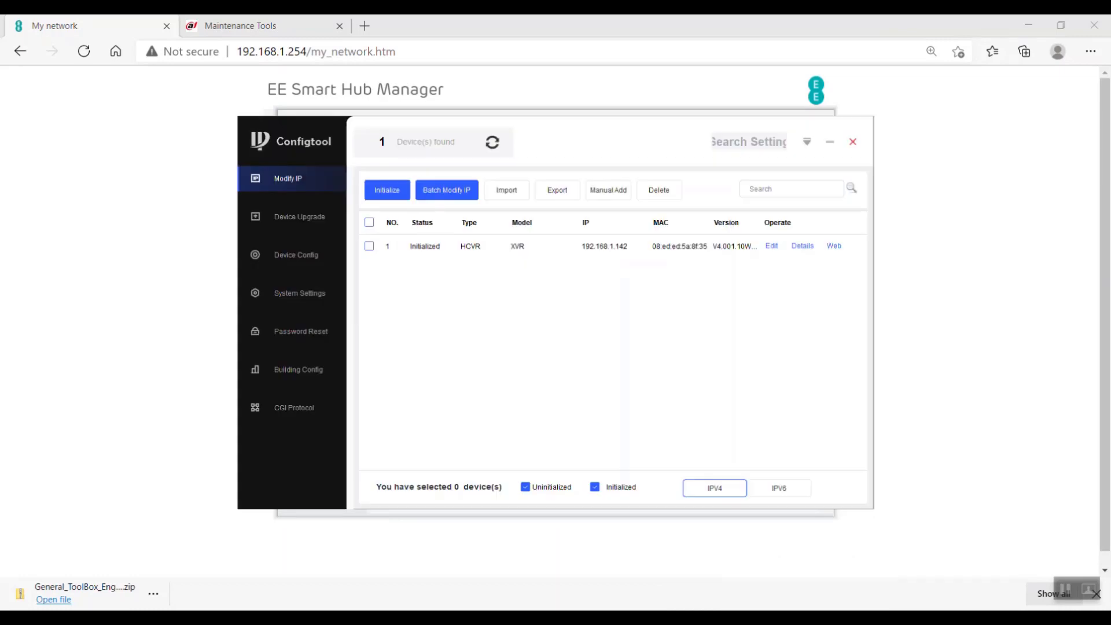
click(834, 245)
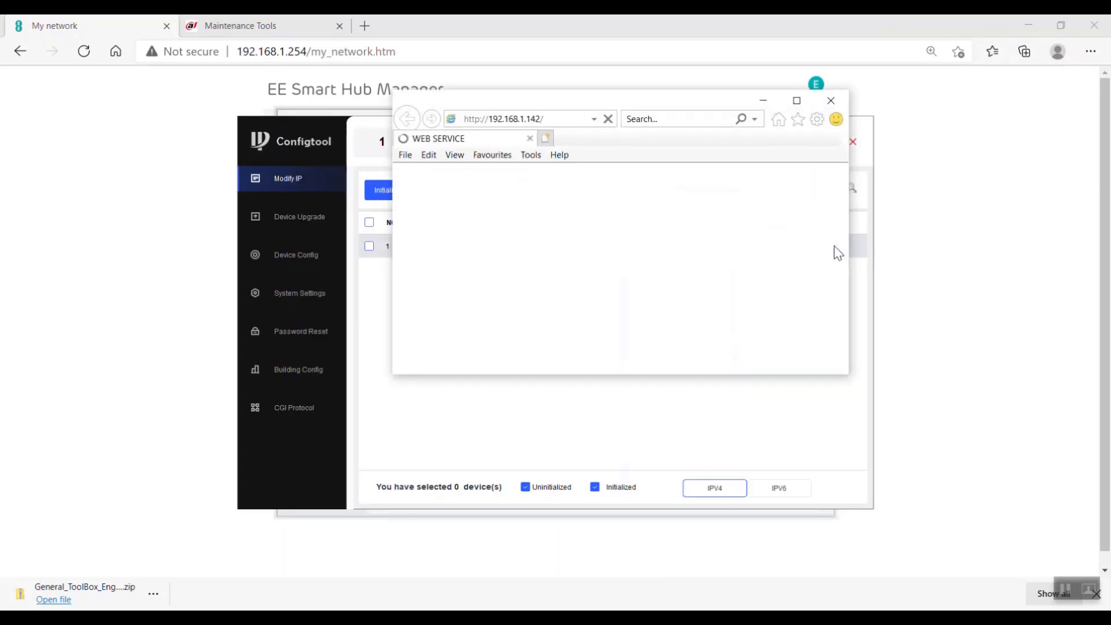
Step: Maximize the web service window and log in as admin with the device password
click(797, 100)
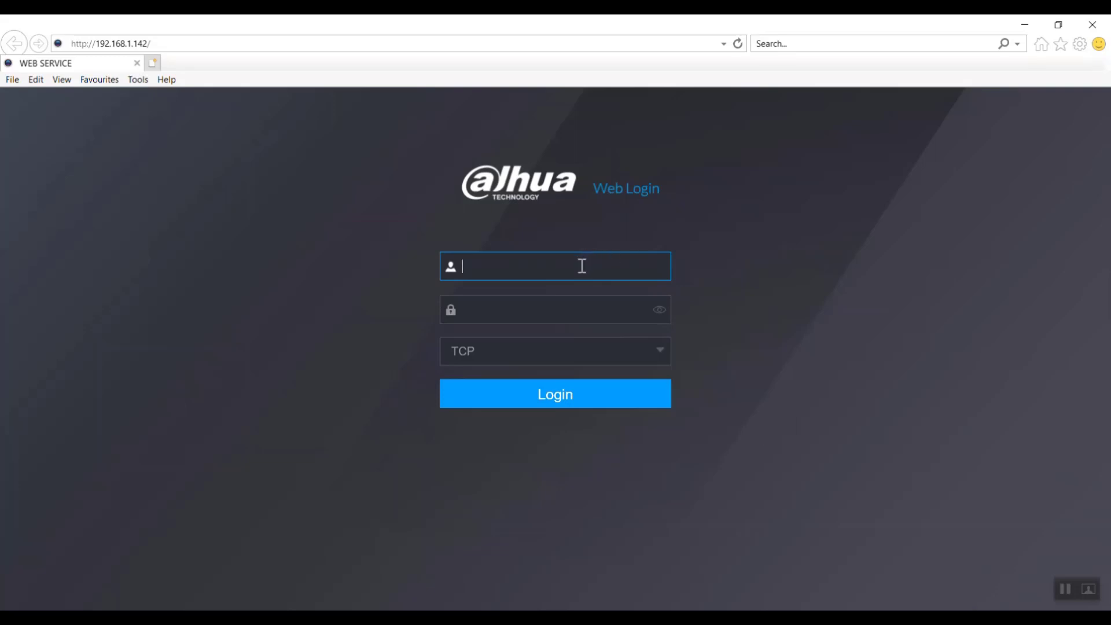
text(admin)
key(Tab)
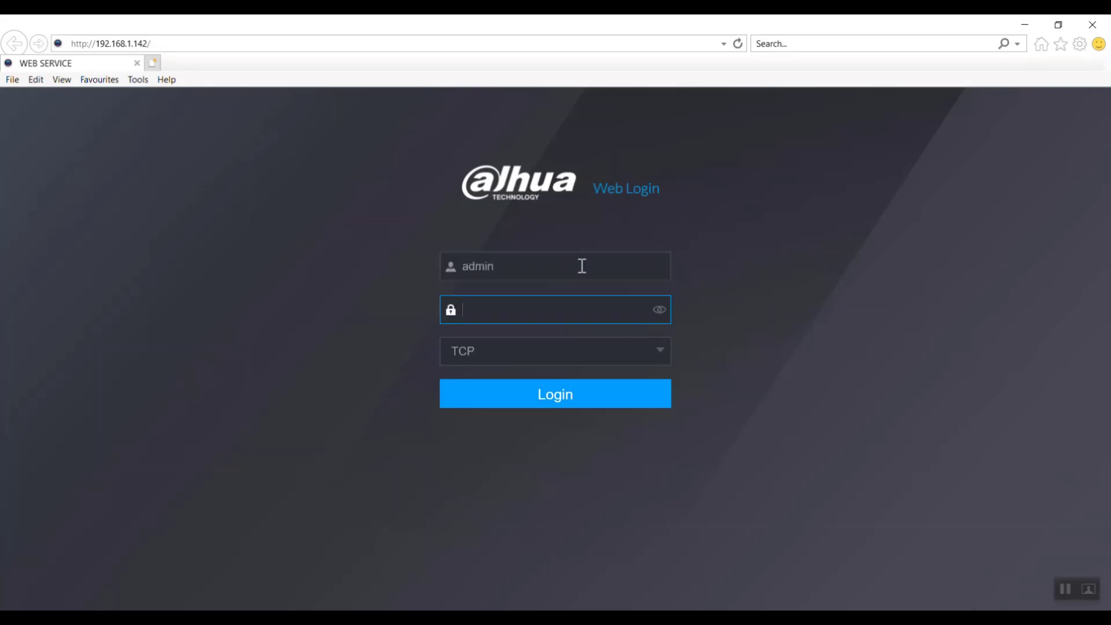
text(********)
key(Return)
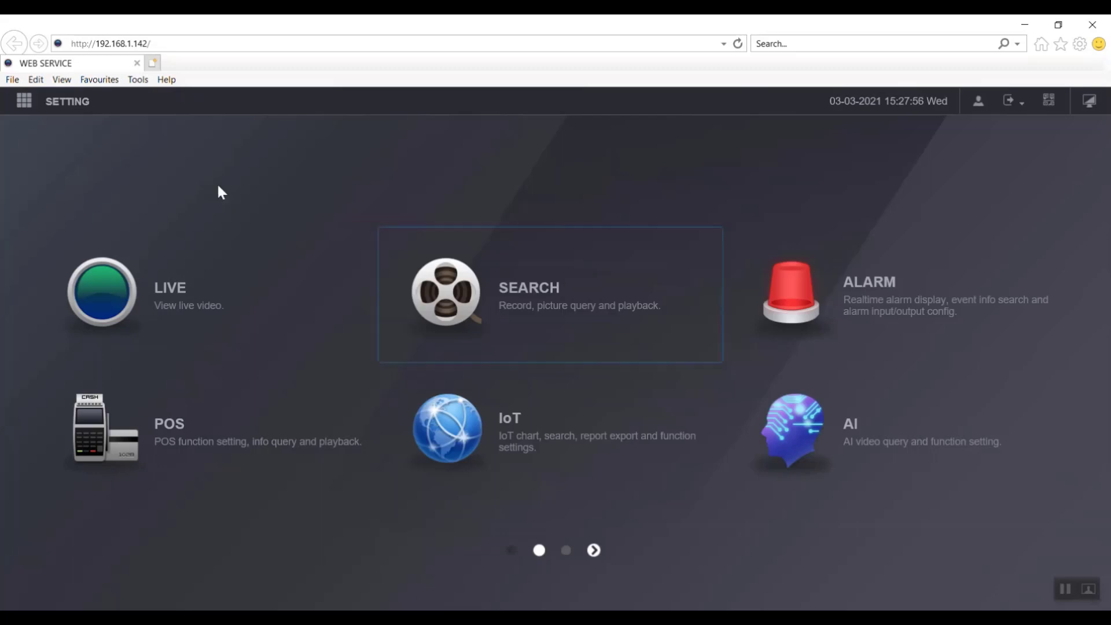
Step: Open NETWORK from the settings menu to view NIC1's TCP/IP settings
click(24, 107)
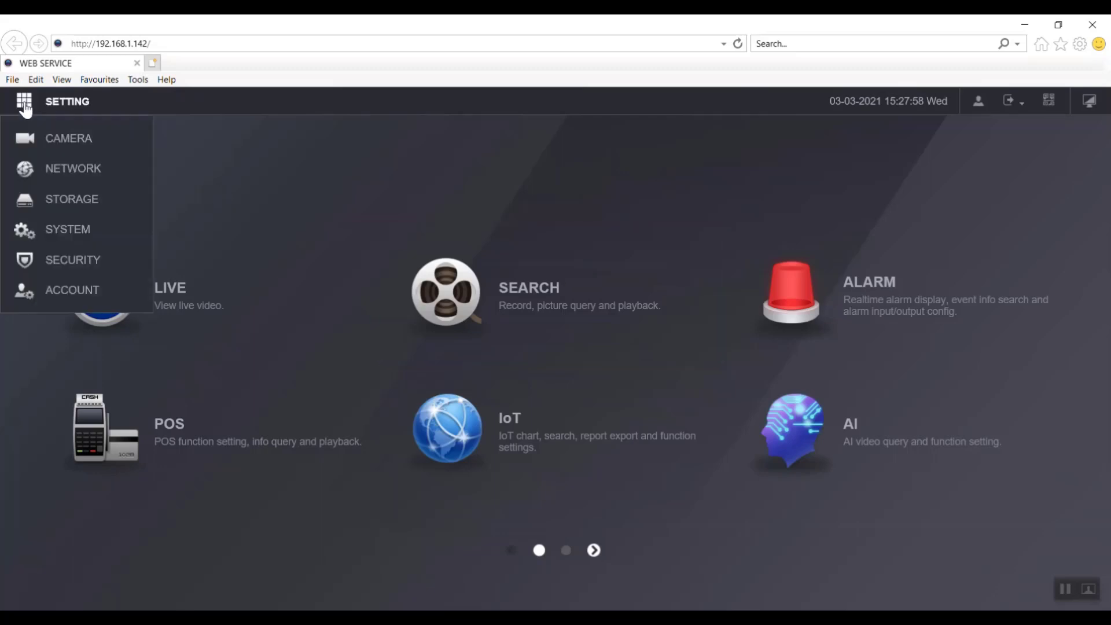
click(88, 171)
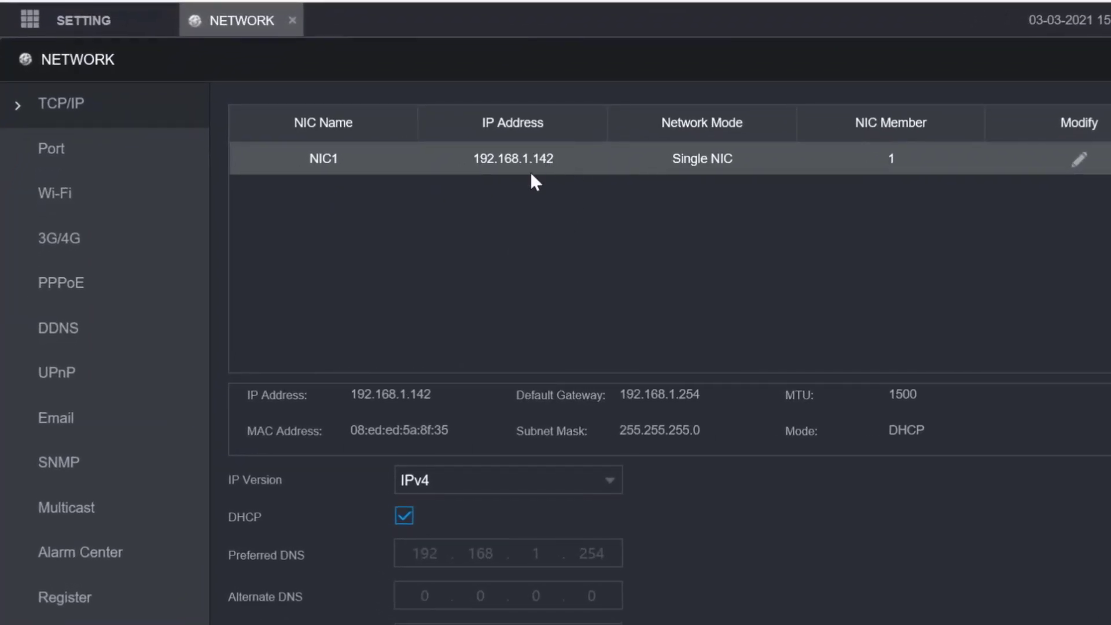
Step: Switch NIC1 from DHCP to static IP 192.168.1.50, test it's free, and save
click(1080, 162)
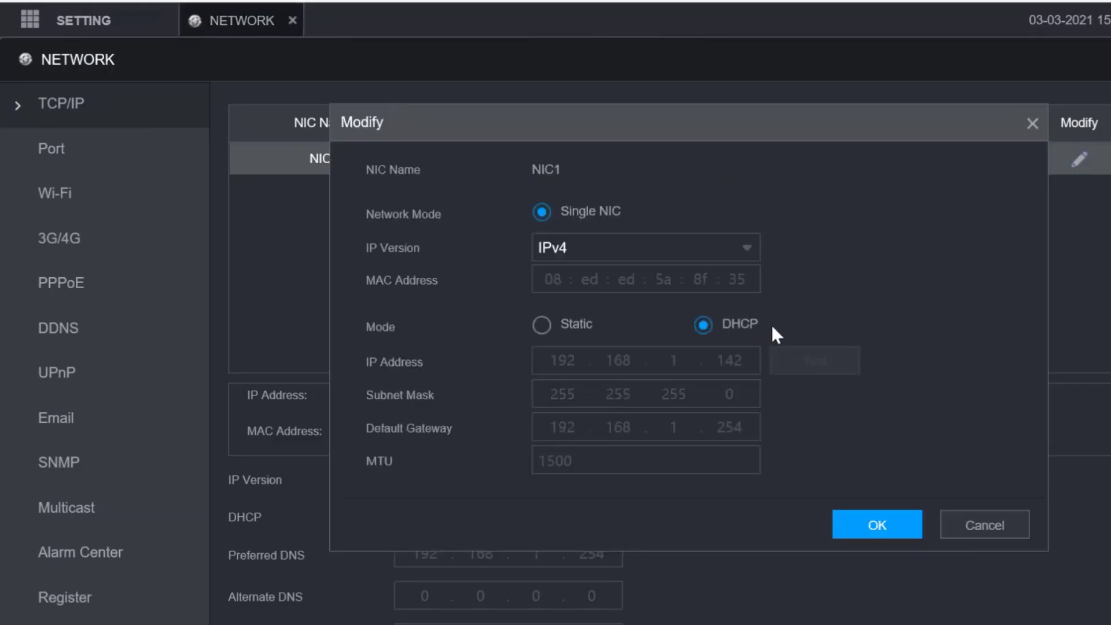
click(545, 324)
double_click(734, 360)
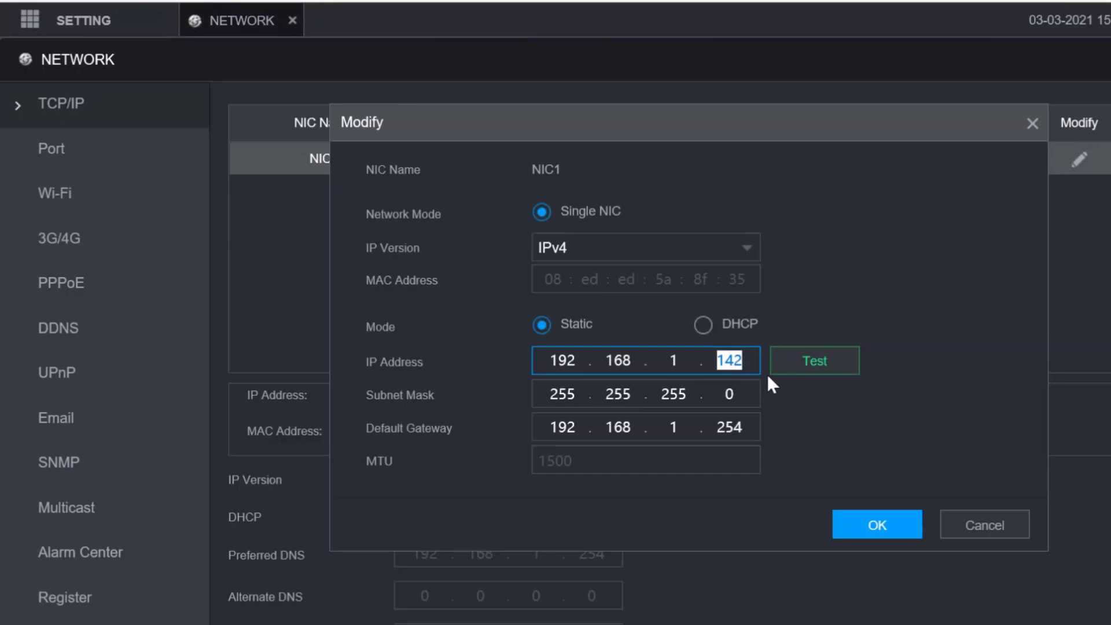
text(50)
click(816, 373)
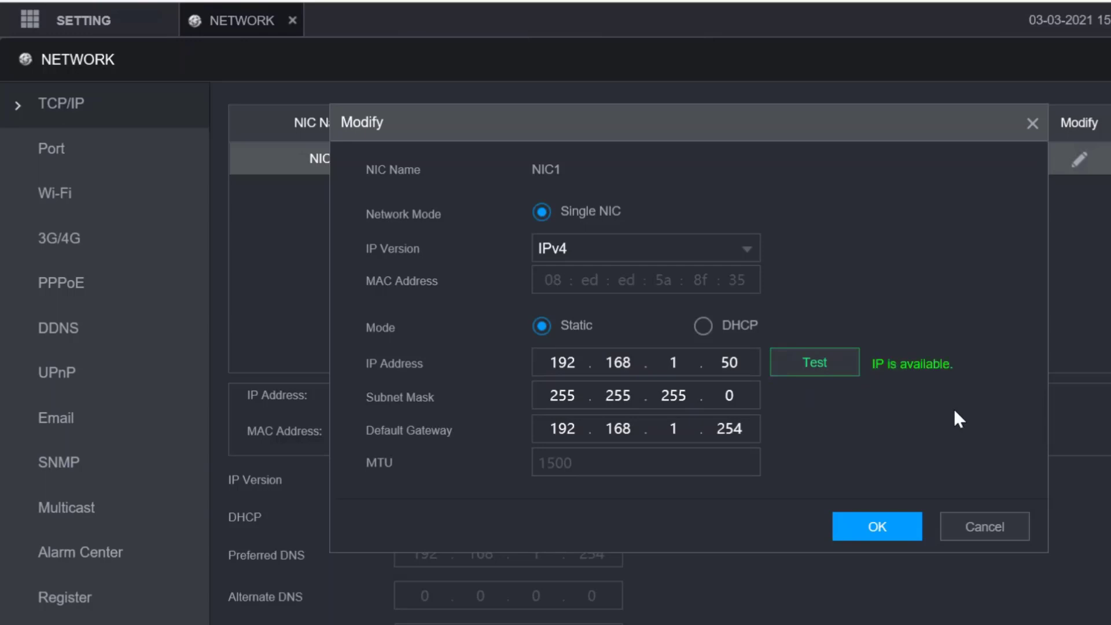
click(890, 518)
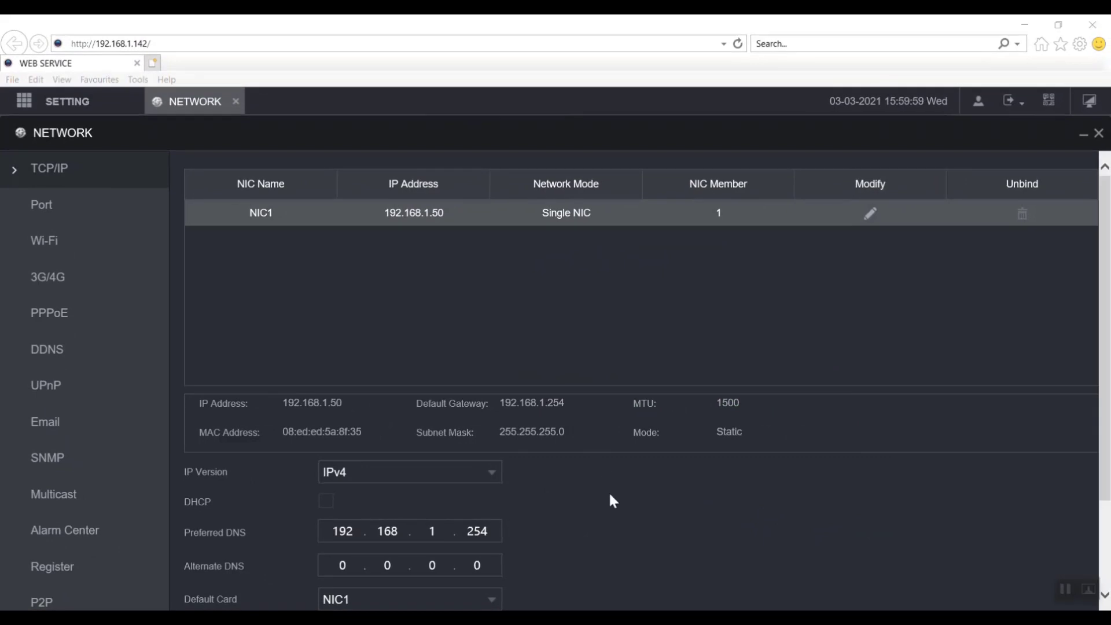
Step: Save the TCP/IP settings so the recorder switches to static address 192.168.1.50
scroll(611, 496, down, 3)
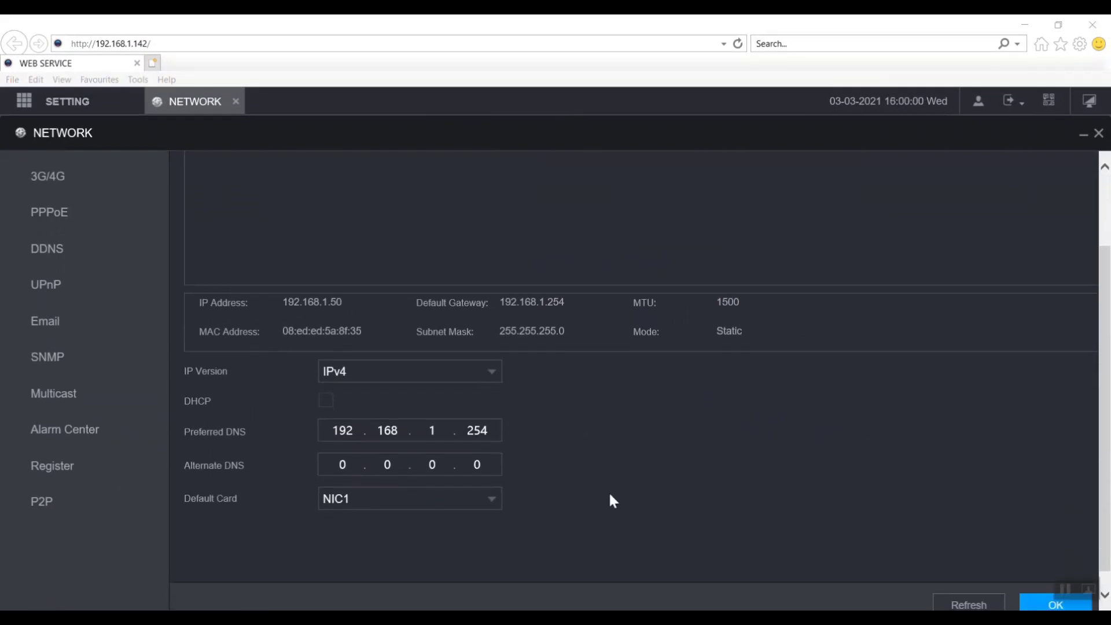
scroll(609, 495, down, 1)
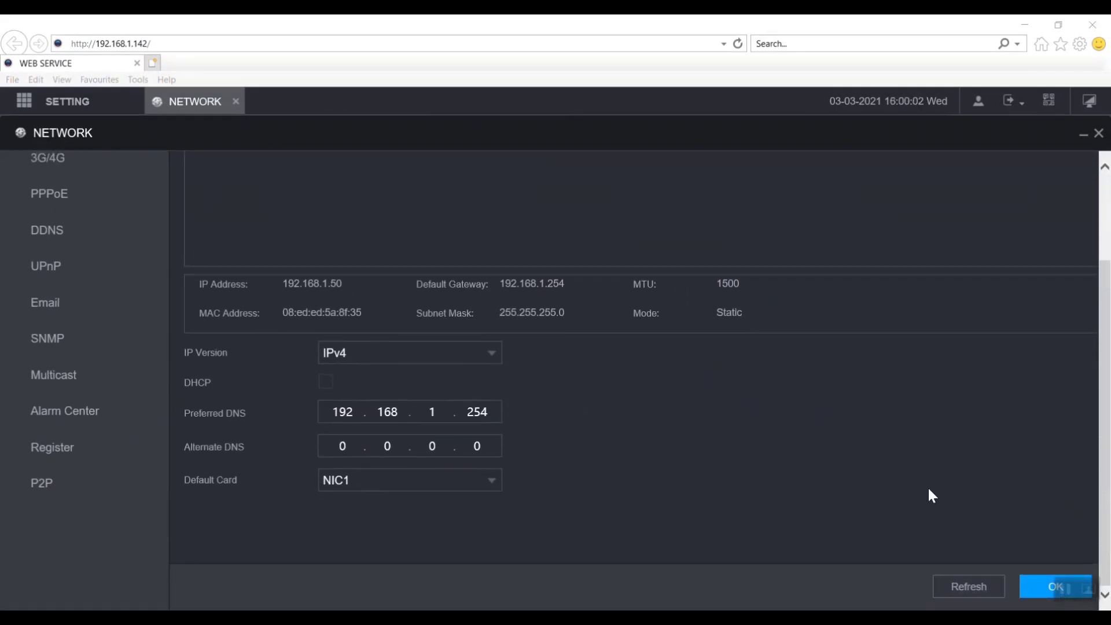
click(1048, 586)
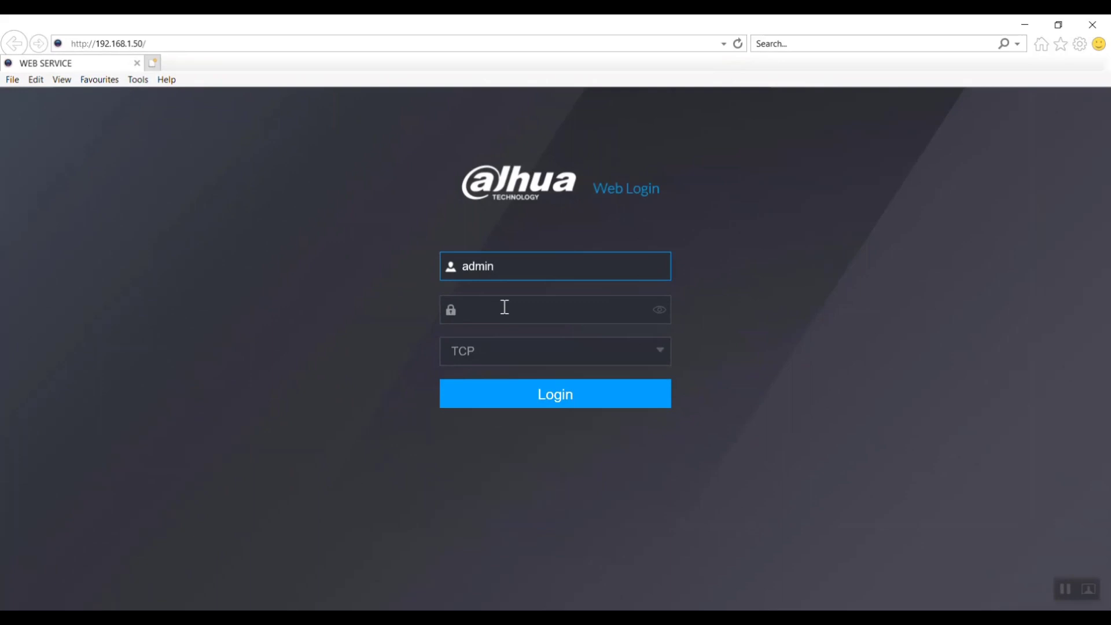
Step: Log back in at 192.168.1.50 by entering the account password
click(506, 306)
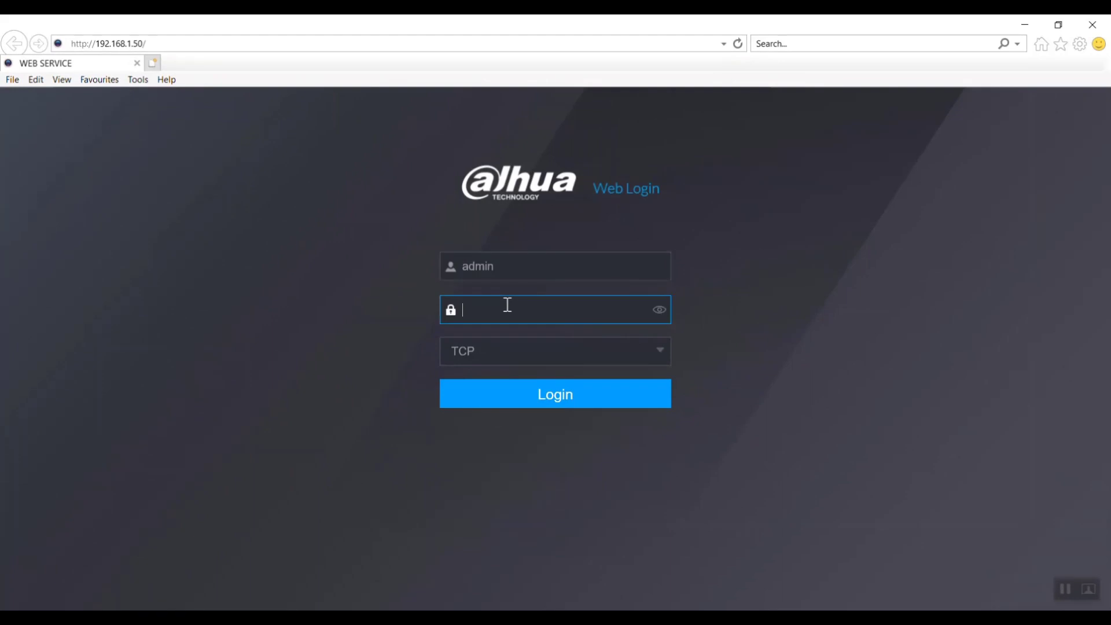
text(admin12)
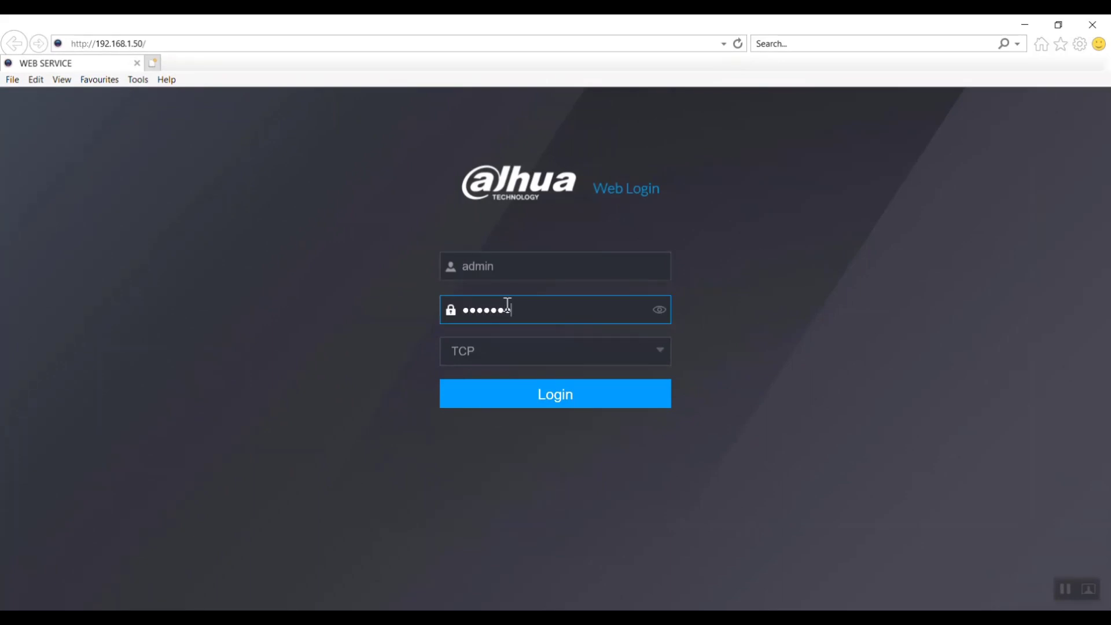
click(548, 392)
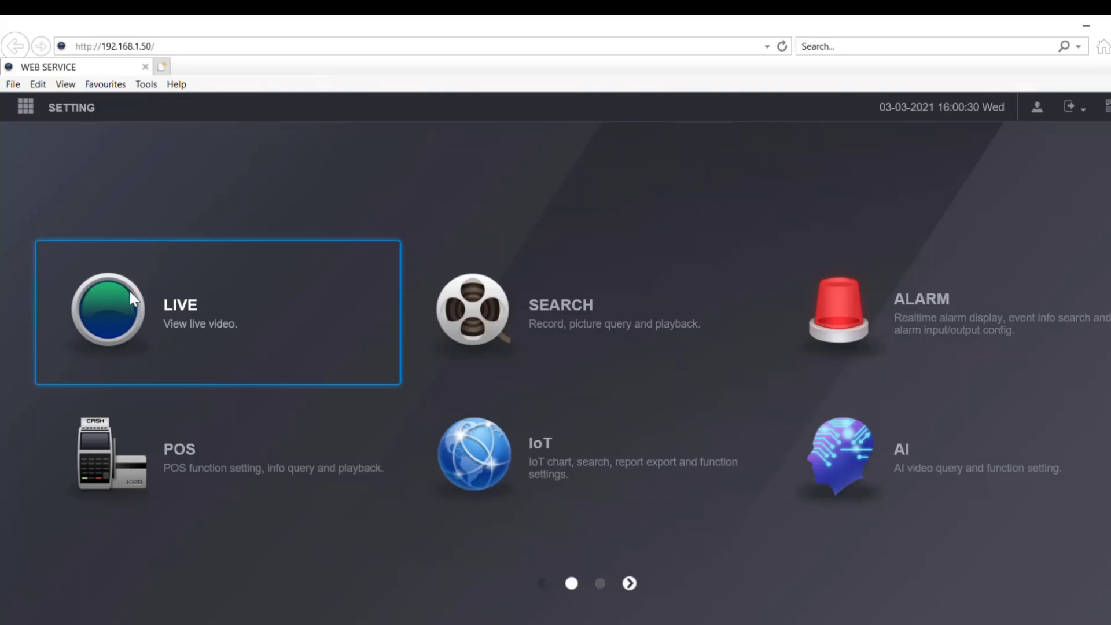
click(130, 290)
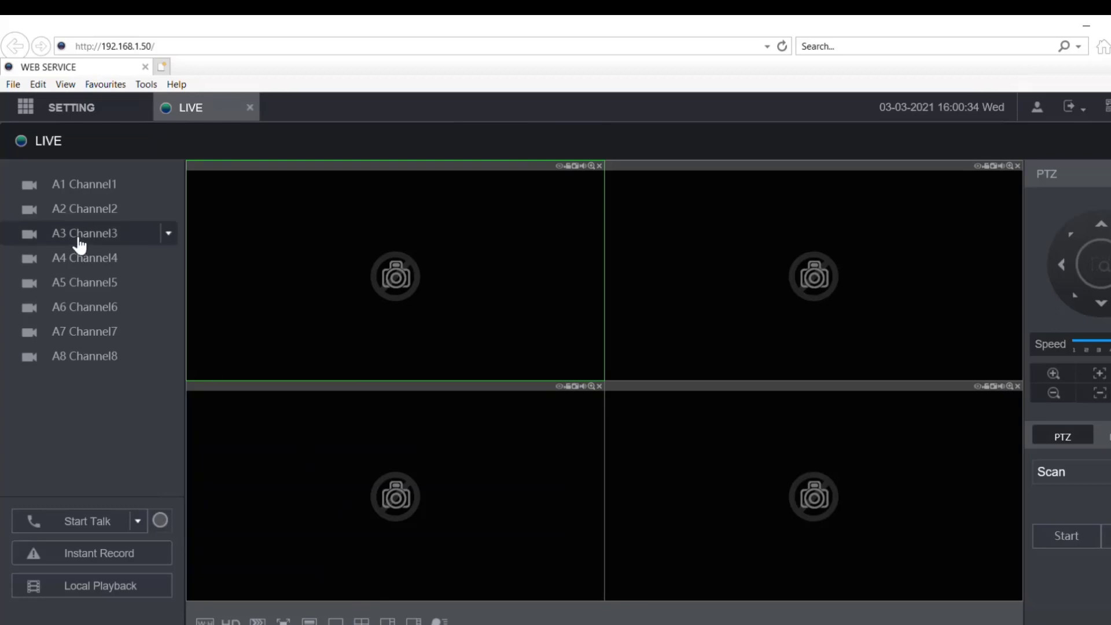
click(33, 191)
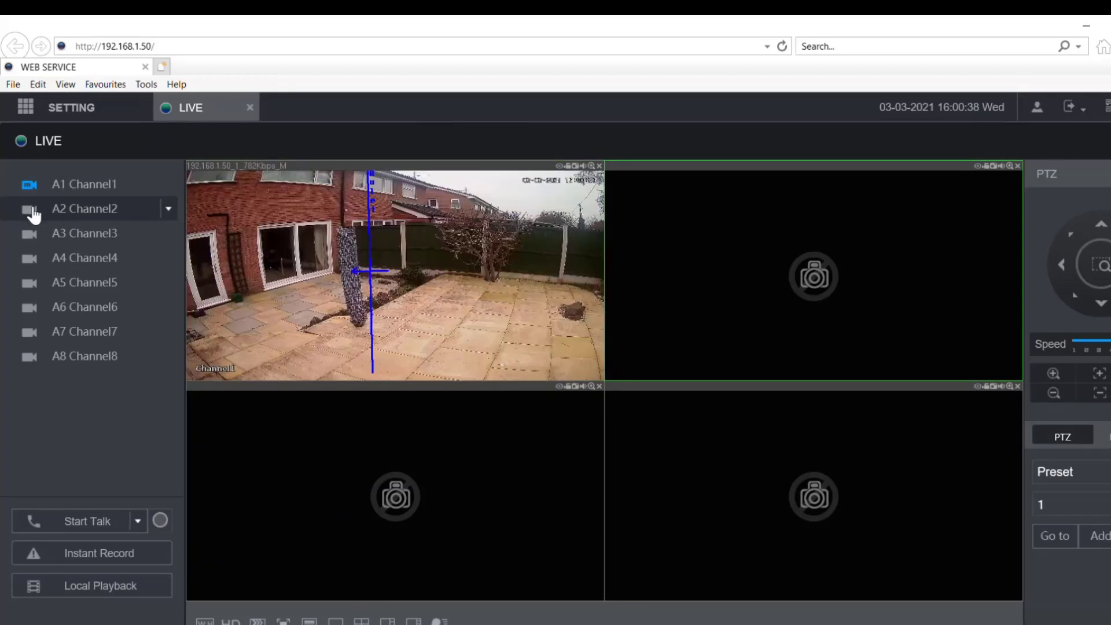
click(34, 213)
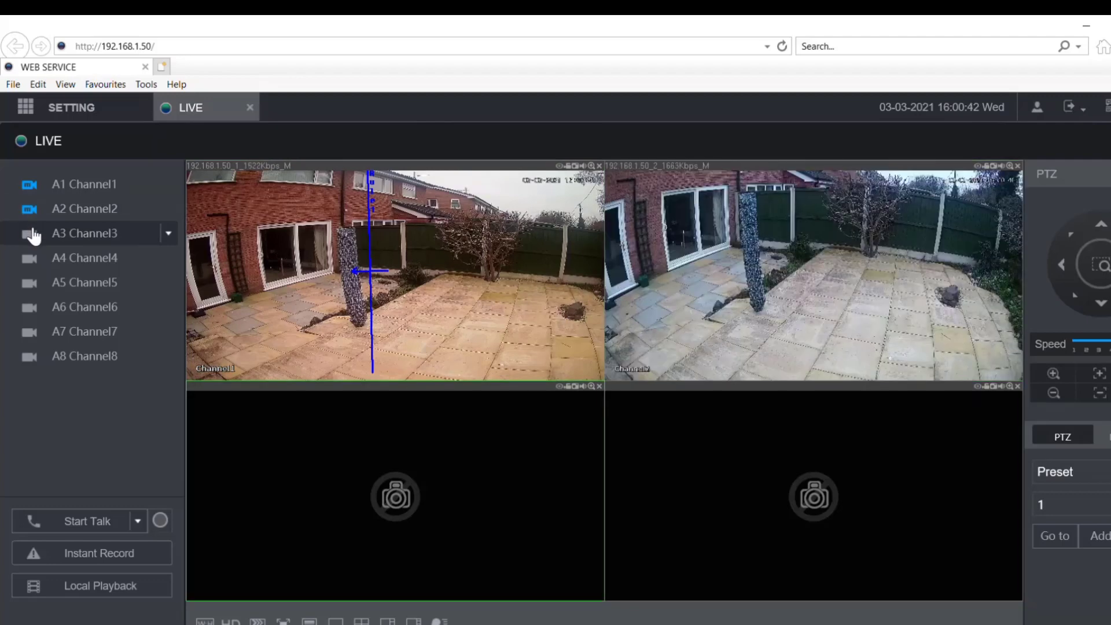
click(34, 236)
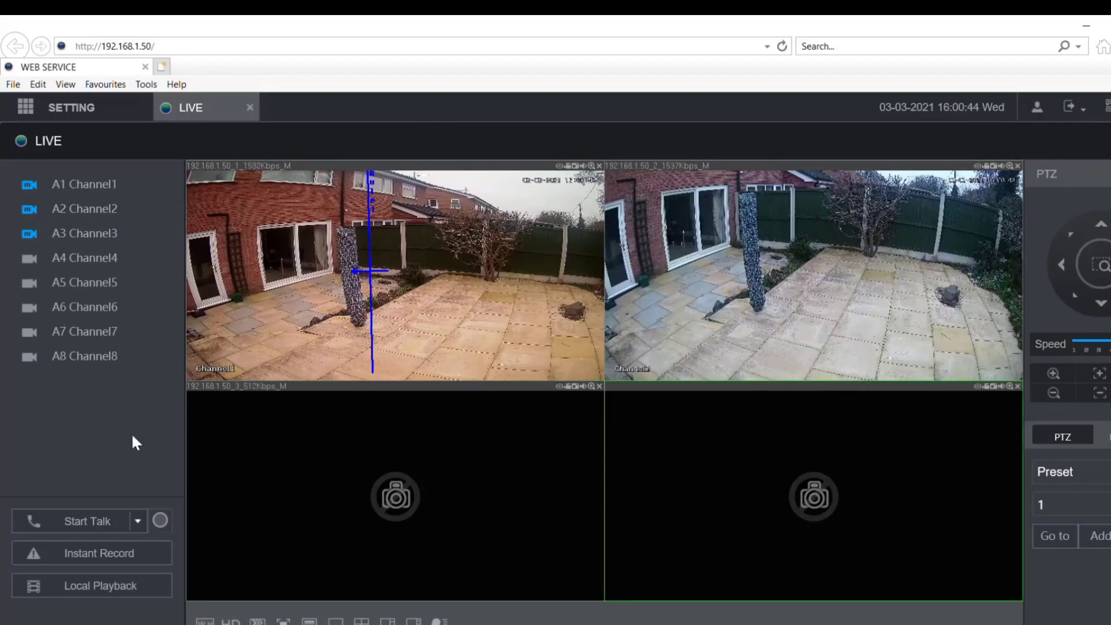
click(283, 621)
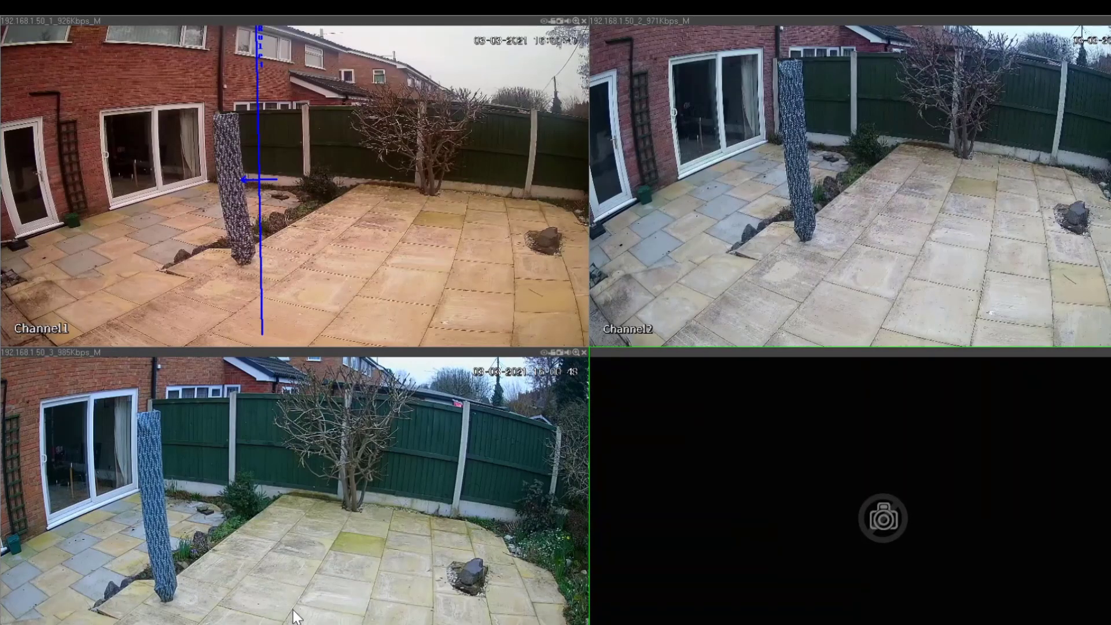
key(Escape)
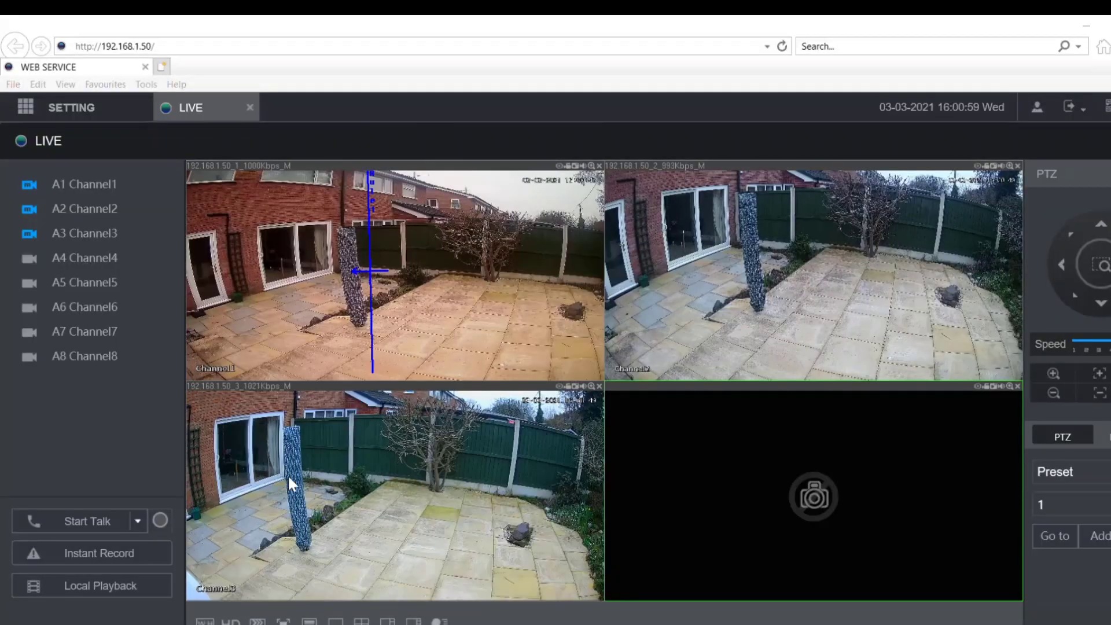
click(250, 108)
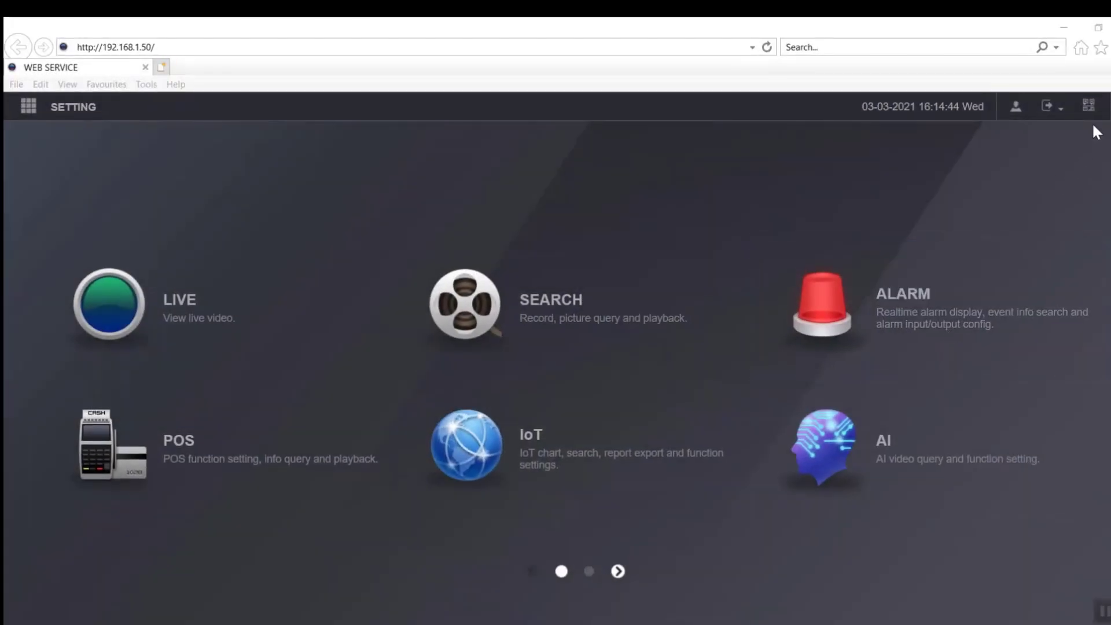
Step: View and close the recorder's QR codes, then bring up the SETTING categories
click(1088, 105)
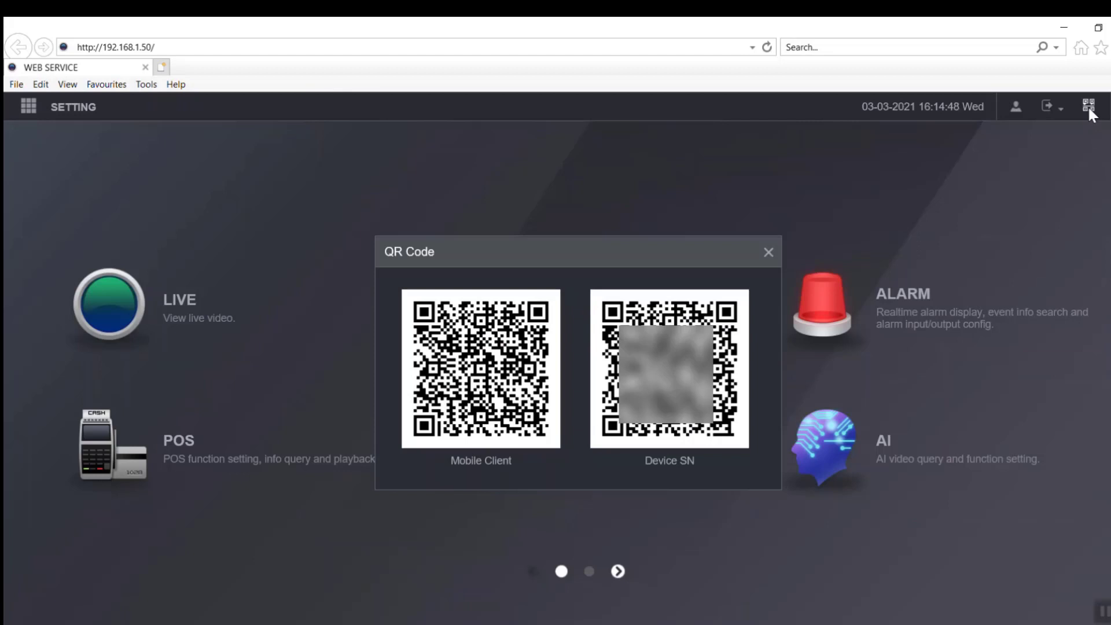
click(769, 253)
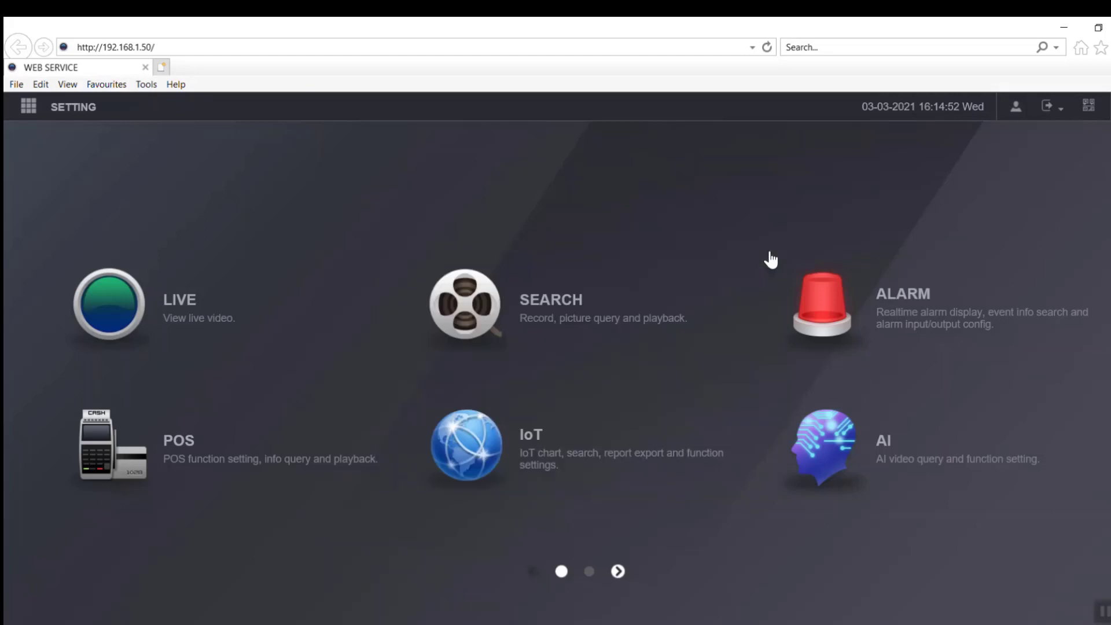
click(29, 110)
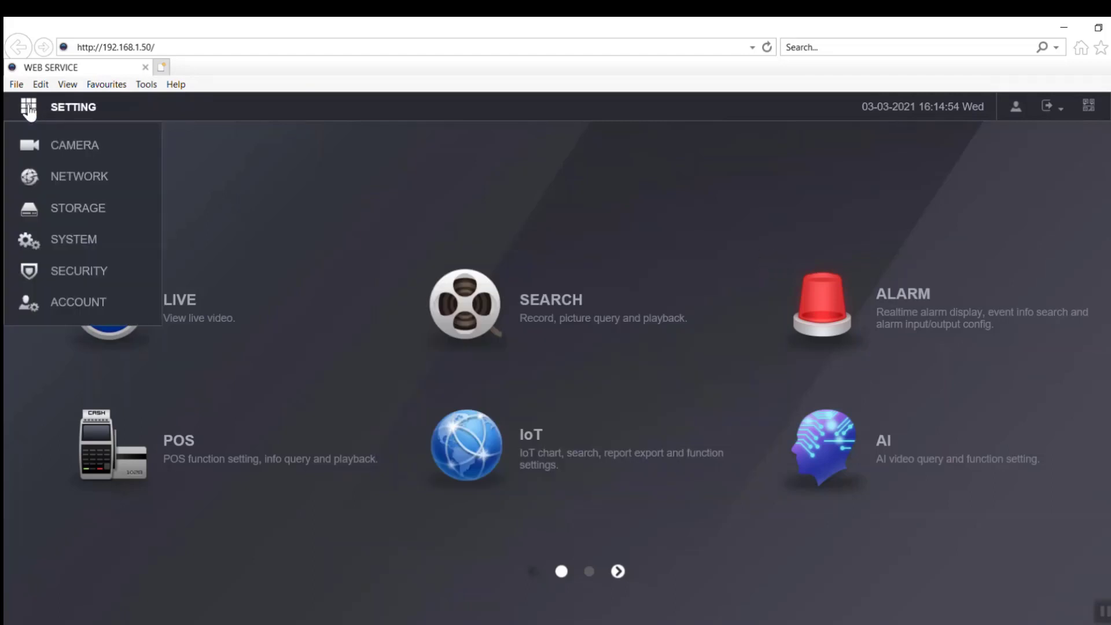
Step: Open NETWORK > P2P to confirm P2P is enabled and Online
click(84, 177)
scroll(107, 469, down, 3)
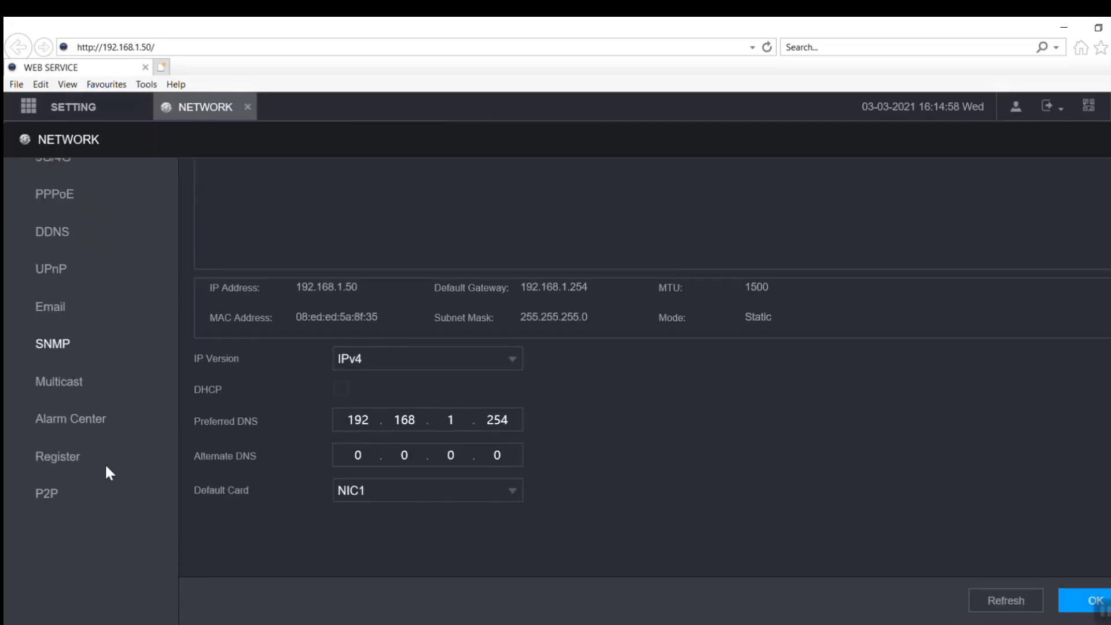
click(62, 504)
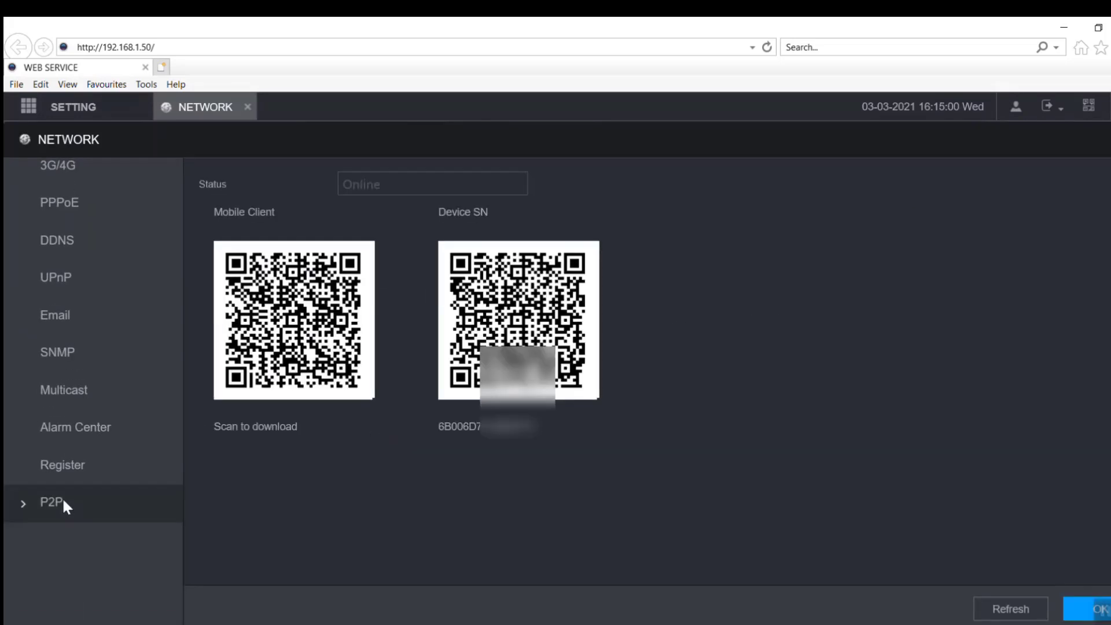
scroll(249, 379, up, 3)
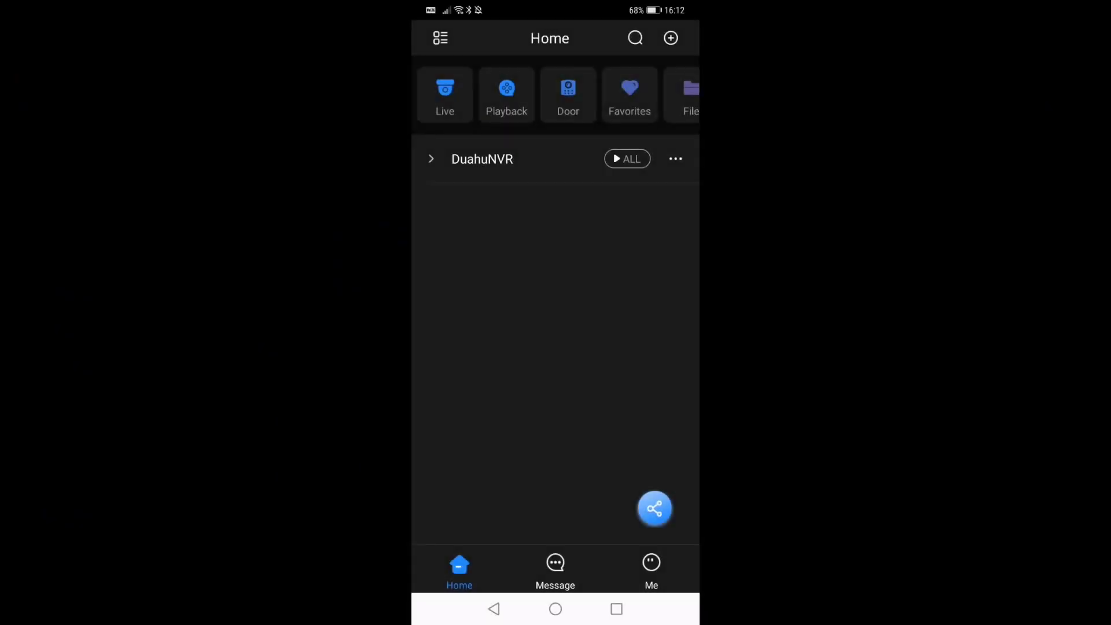
Step: Add a device in DMSS by scanning the recorder's Device SN QR code
click(670, 38)
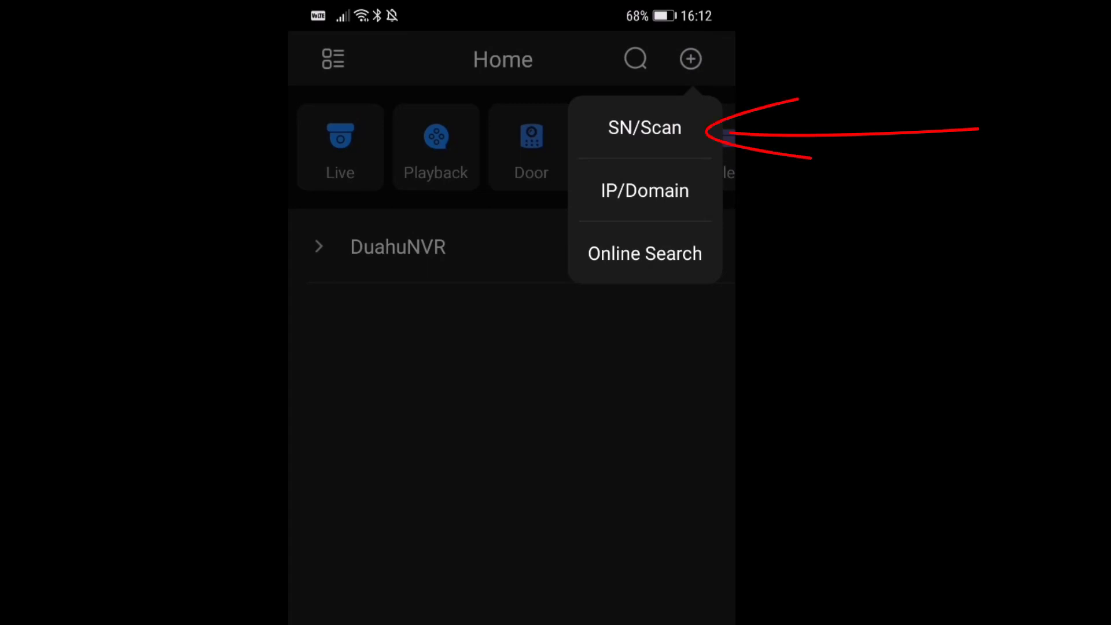
click(674, 121)
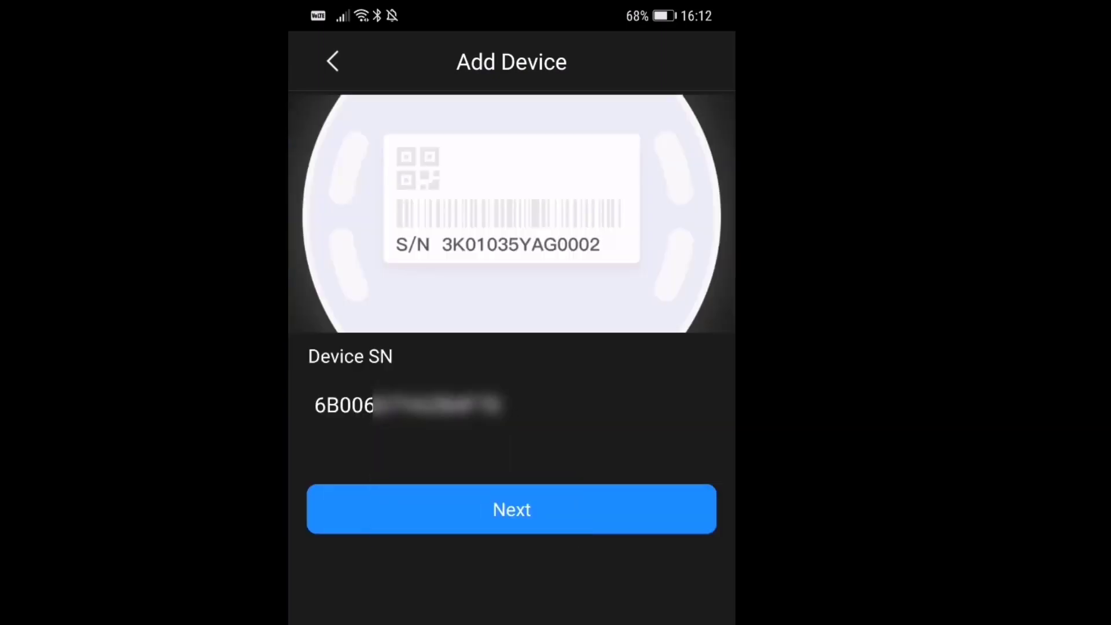
click(547, 501)
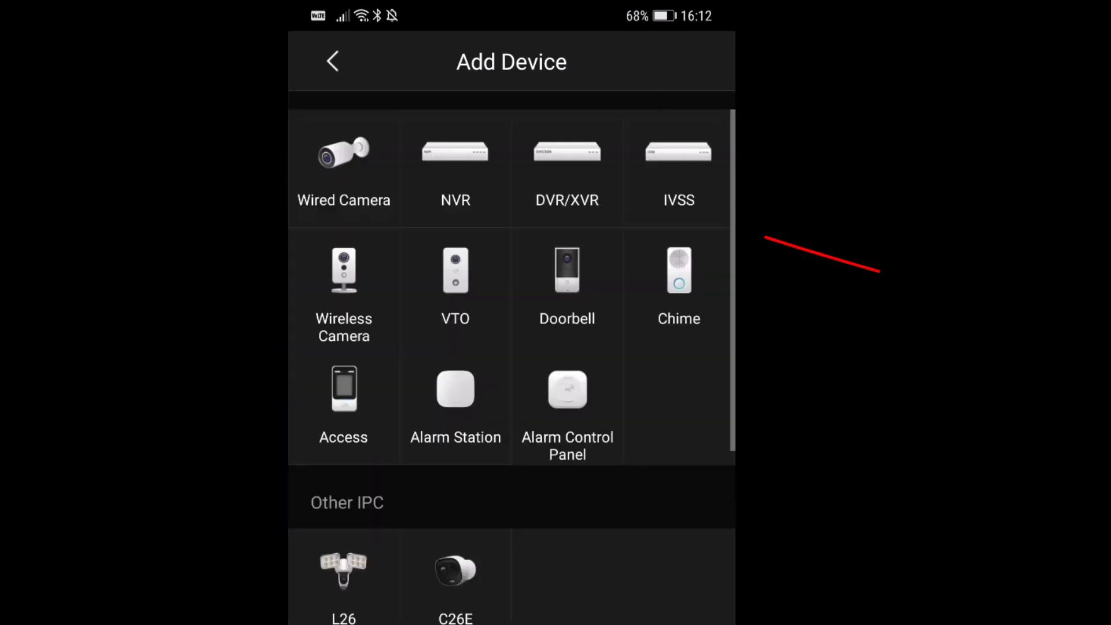
Step: Save a DVR/XVR device named 'XVR' with the device password
click(576, 163)
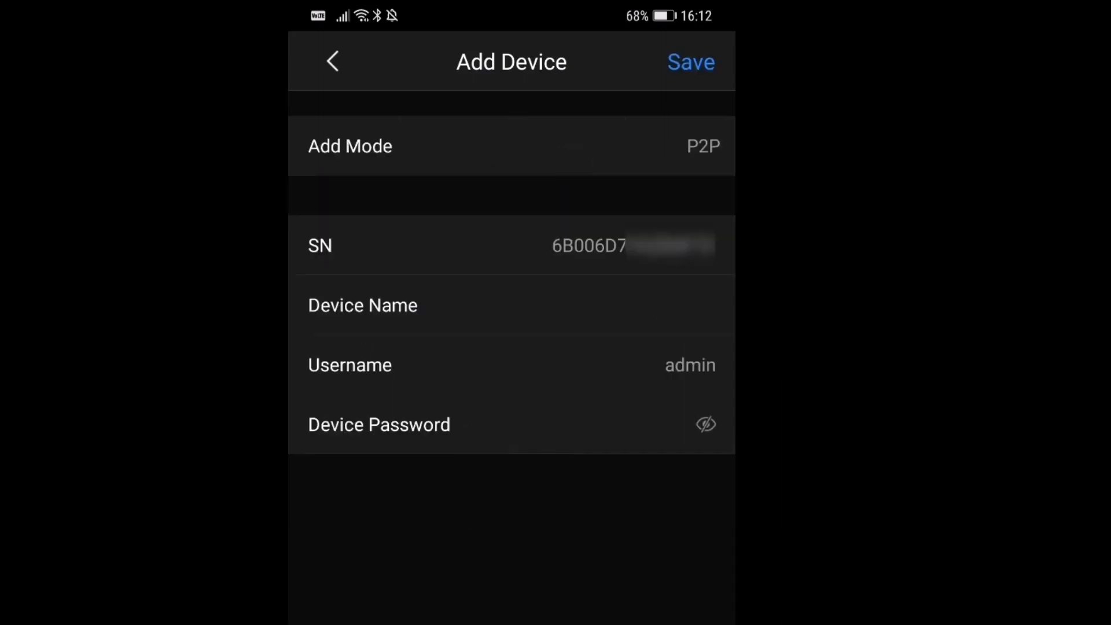
click(615, 305)
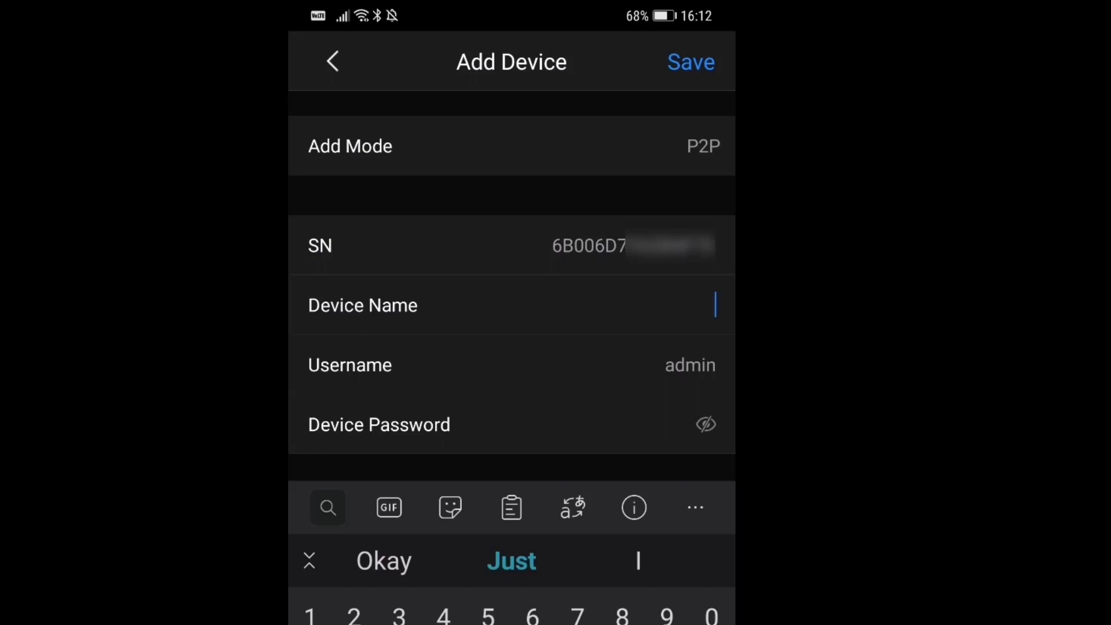
text(XVR)
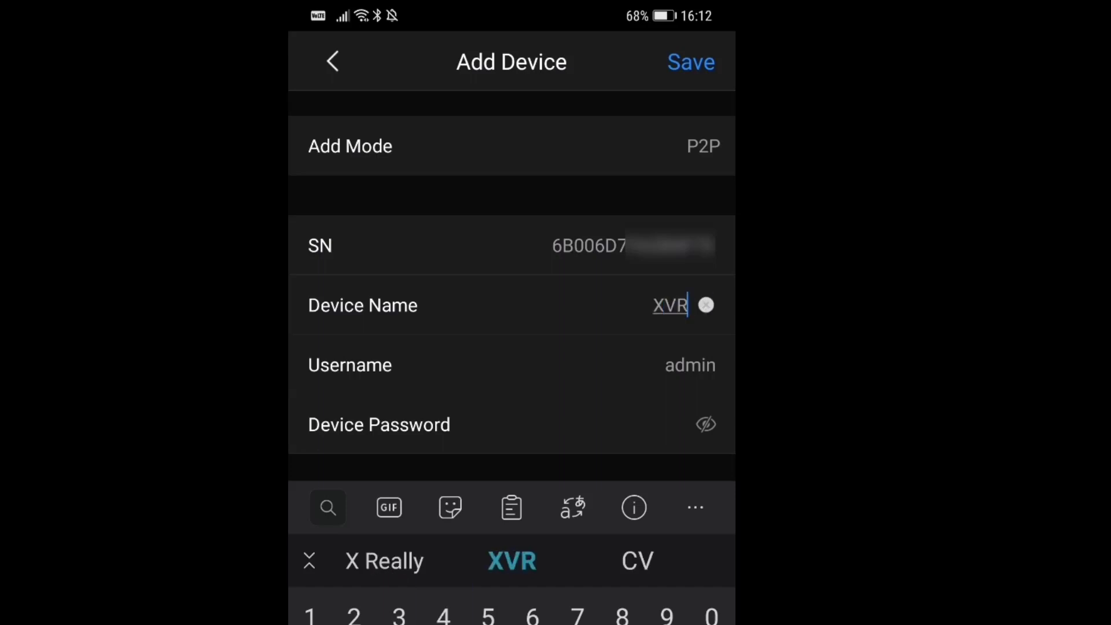
click(647, 422)
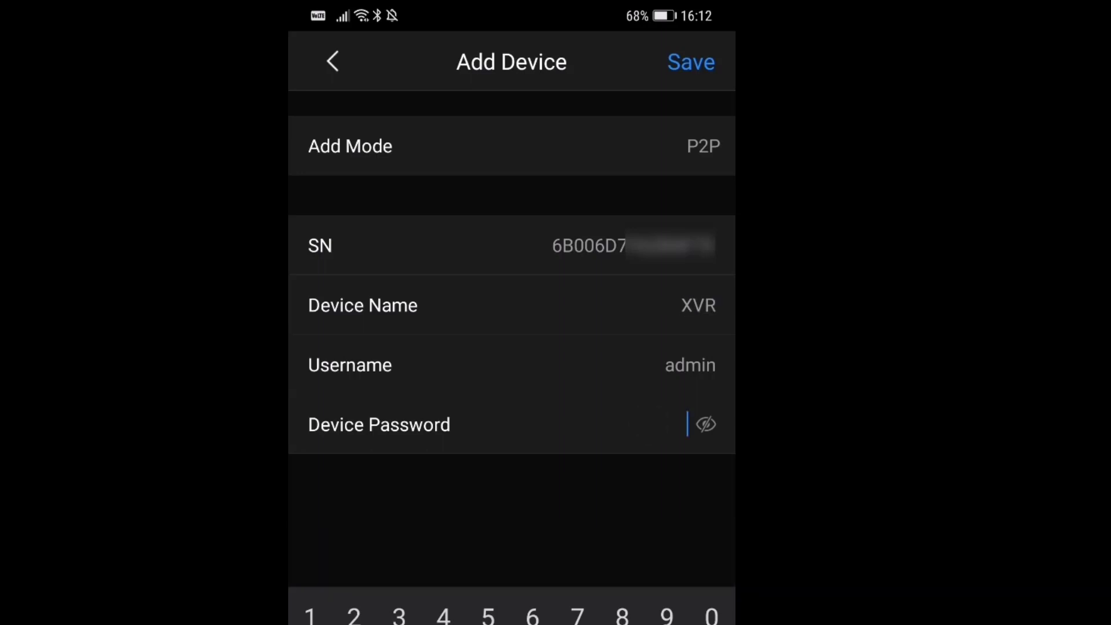
text(•••••••3)
key(Return)
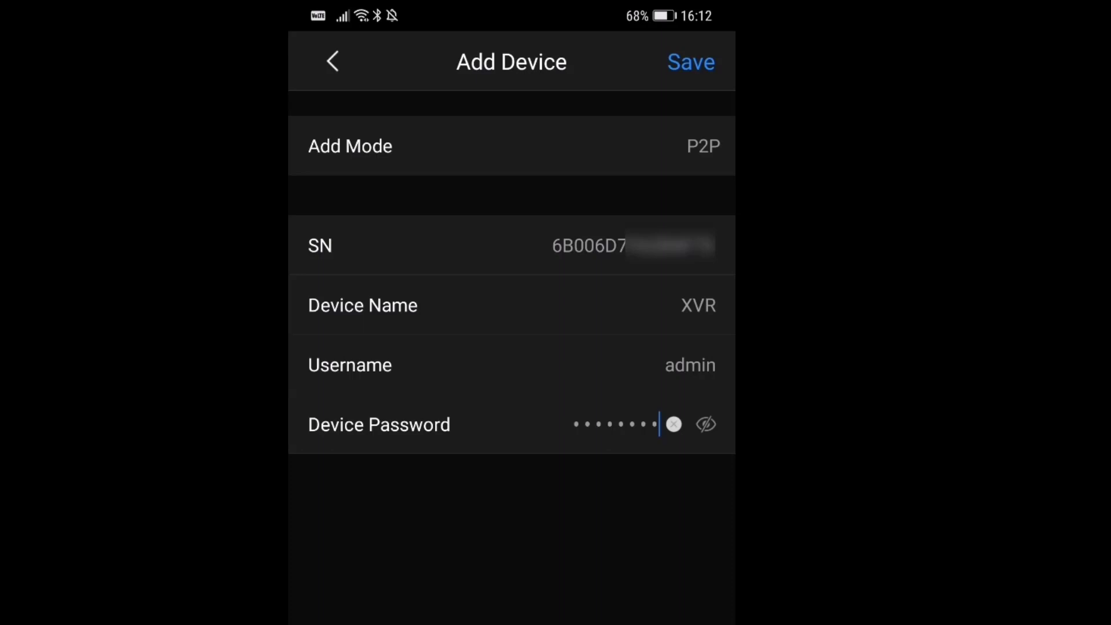
click(712, 56)
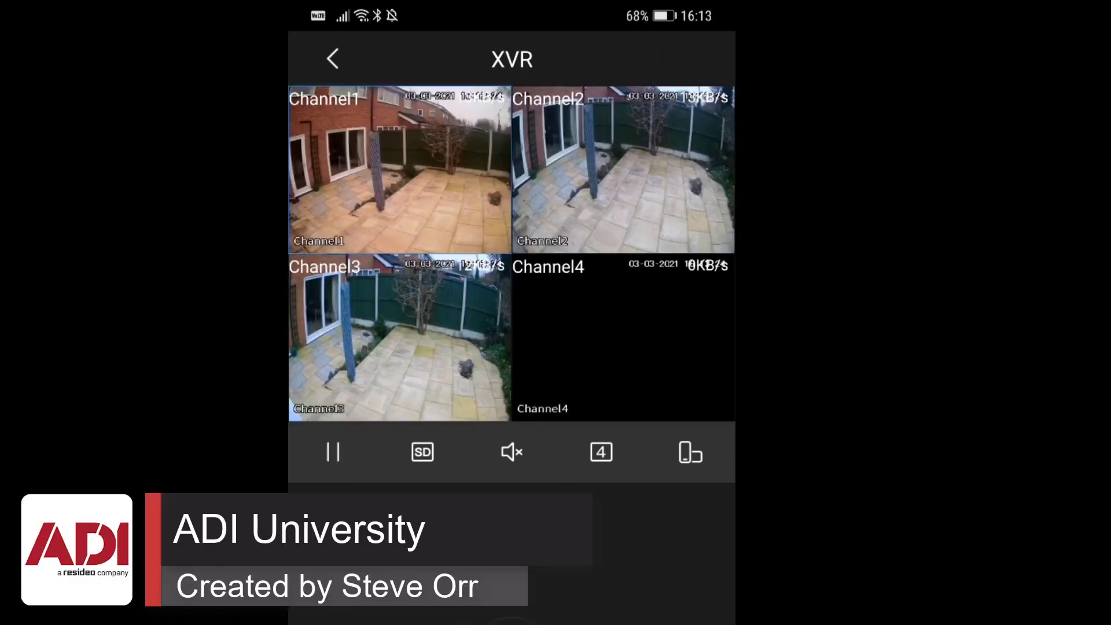
Step: Enlarge Channel1 to fill the XVR live view
double_click(443, 164)
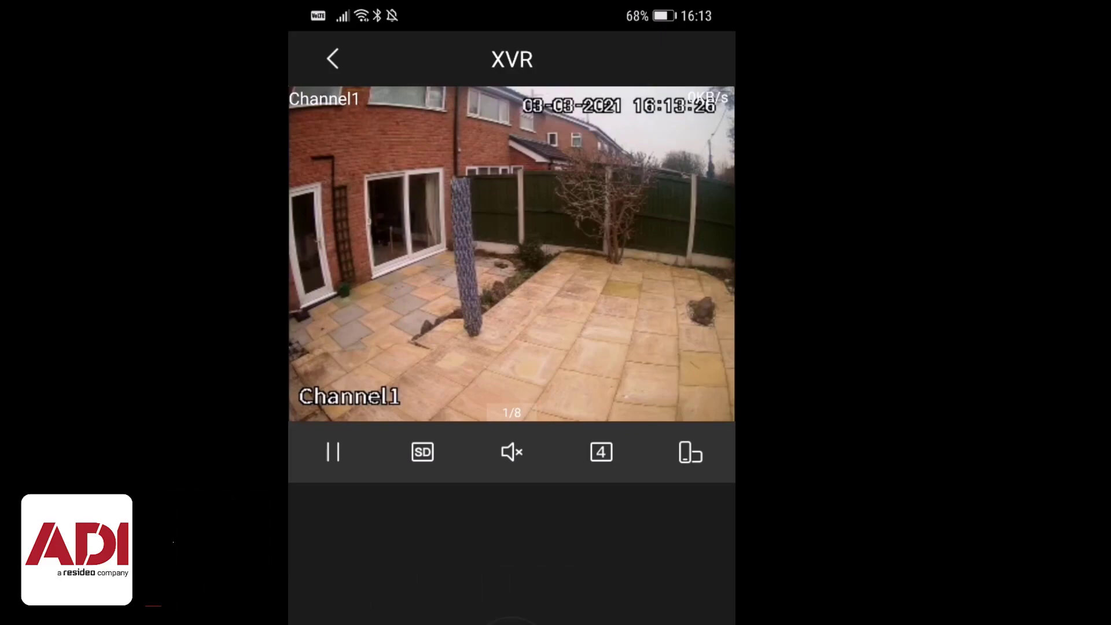